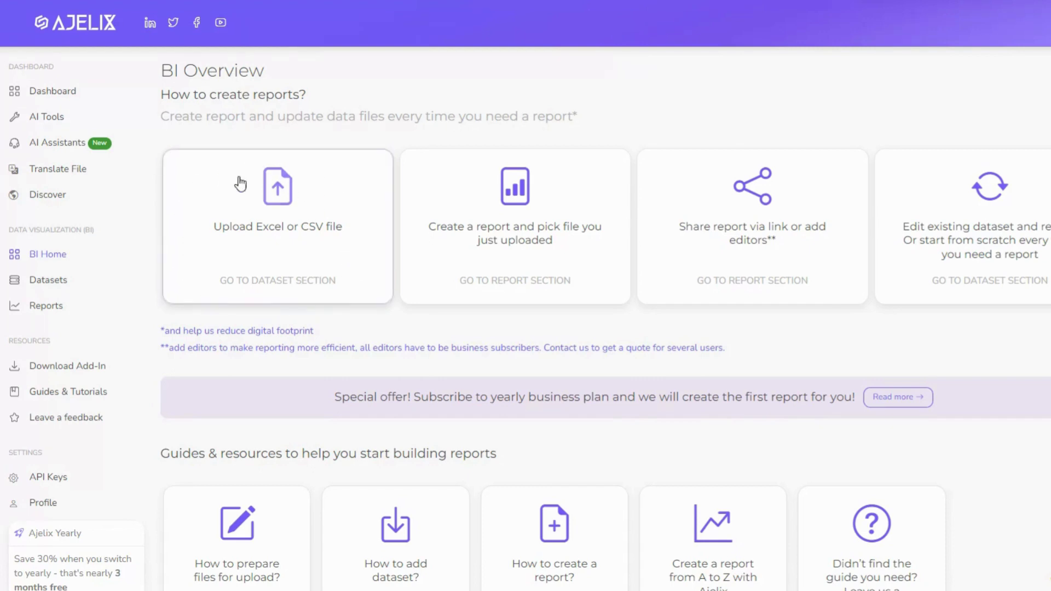
Scroll through the guide's Excel formatting examples and back up to return to Ajelix BI
scroll(290, 334, down, 3)
scroll(291, 338, down, 1)
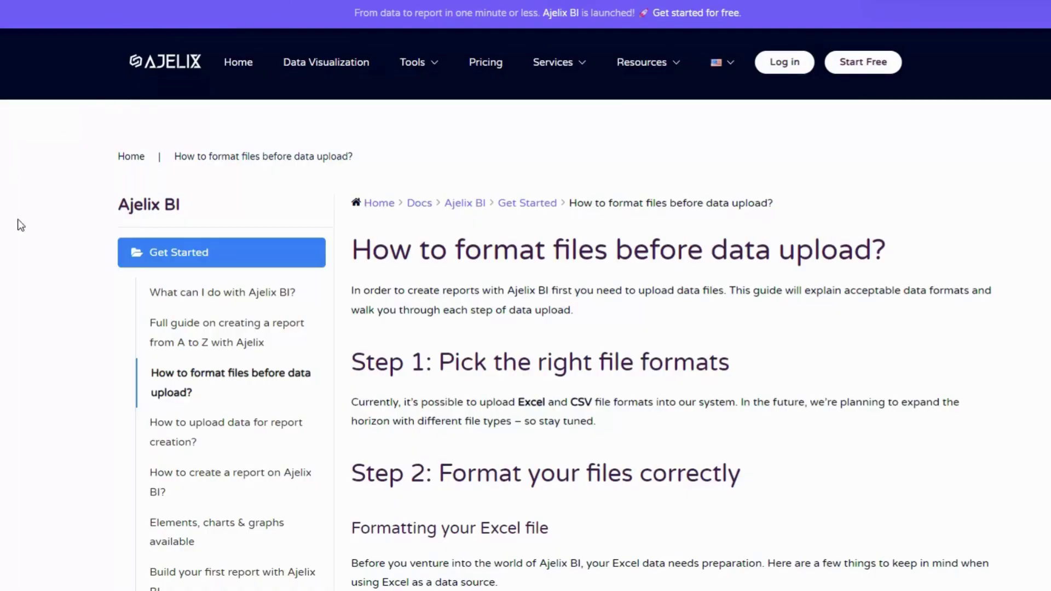
scroll(22, 248, down, 15)
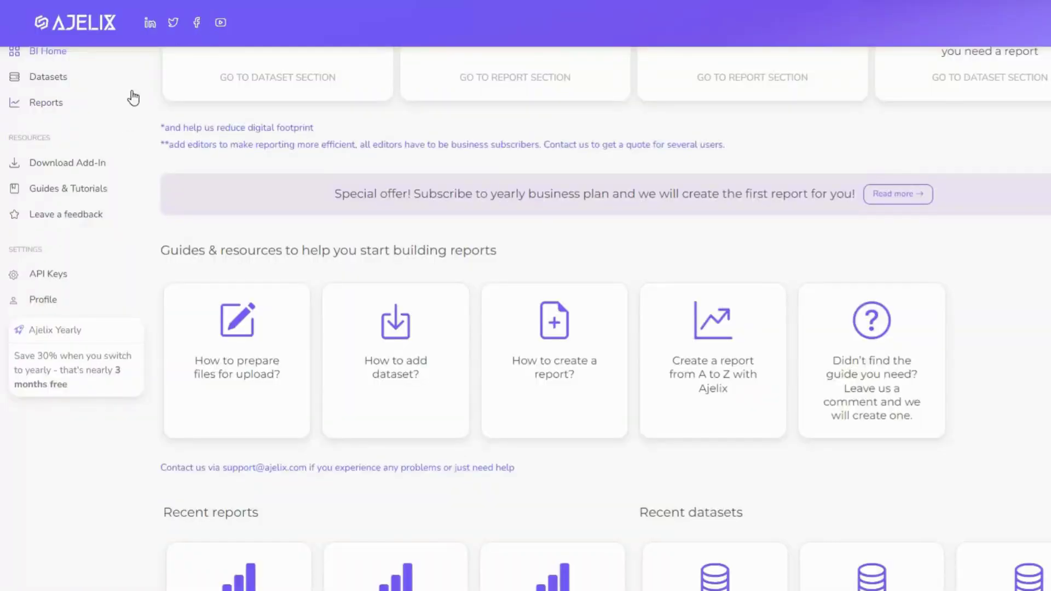
scroll(144, 294, up, 4)
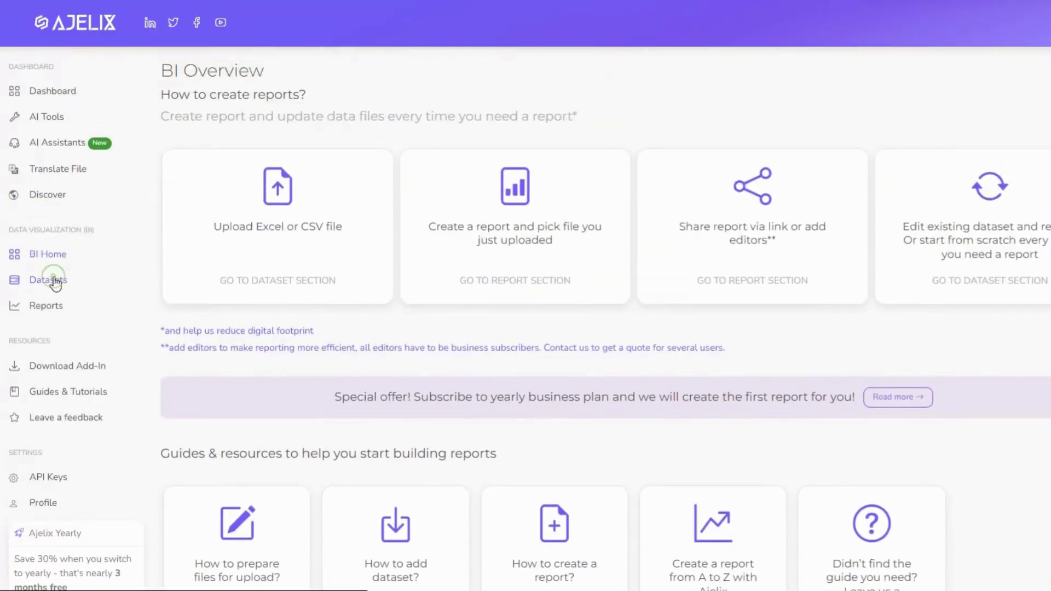
From Datasets, upload test data.xlsx as a new dataset named 'Test Data'
click(23, 289)
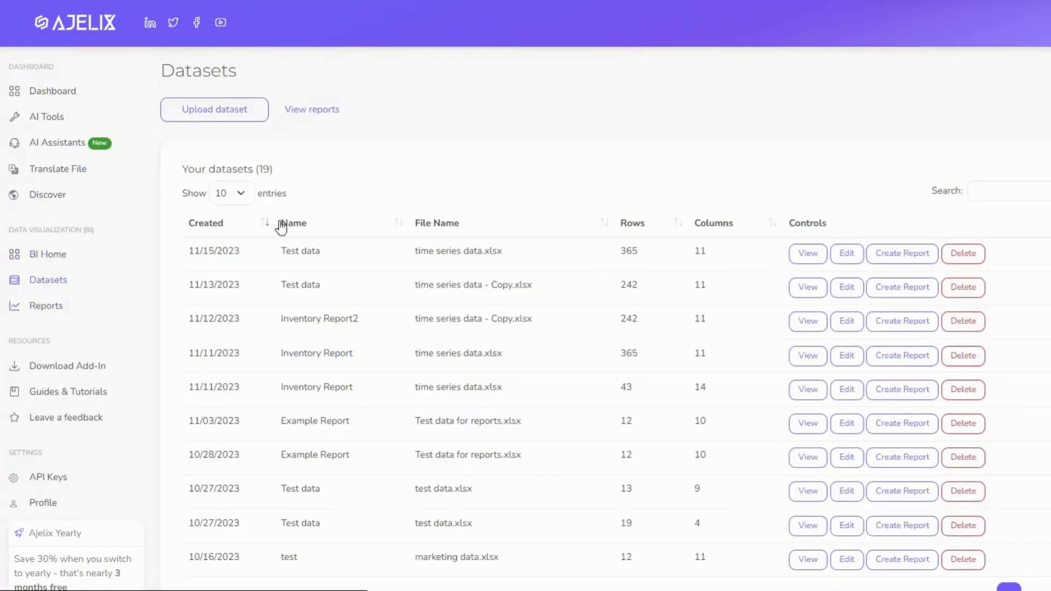
click(228, 120)
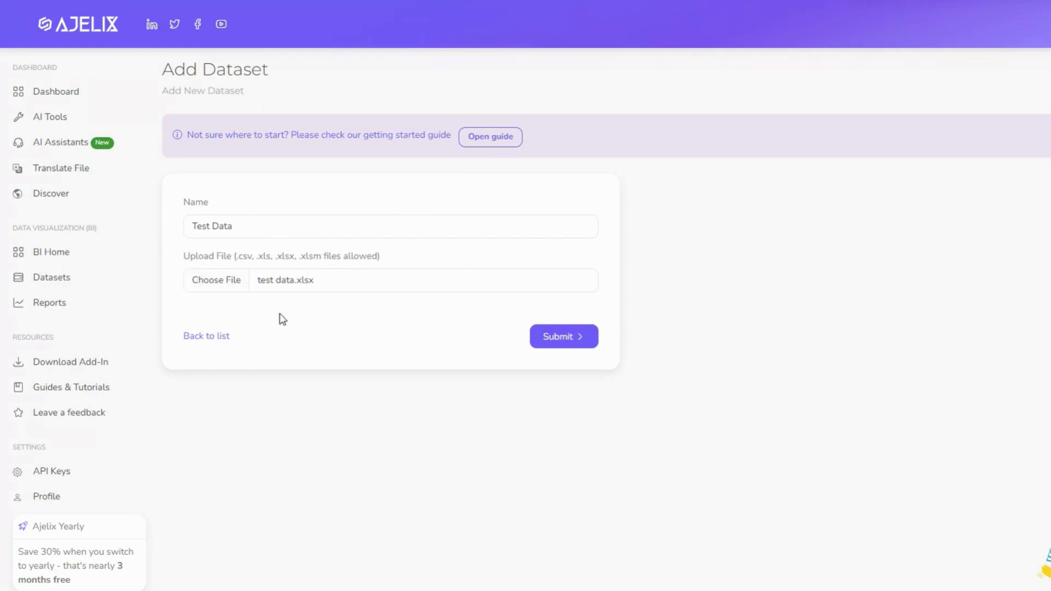
click(570, 337)
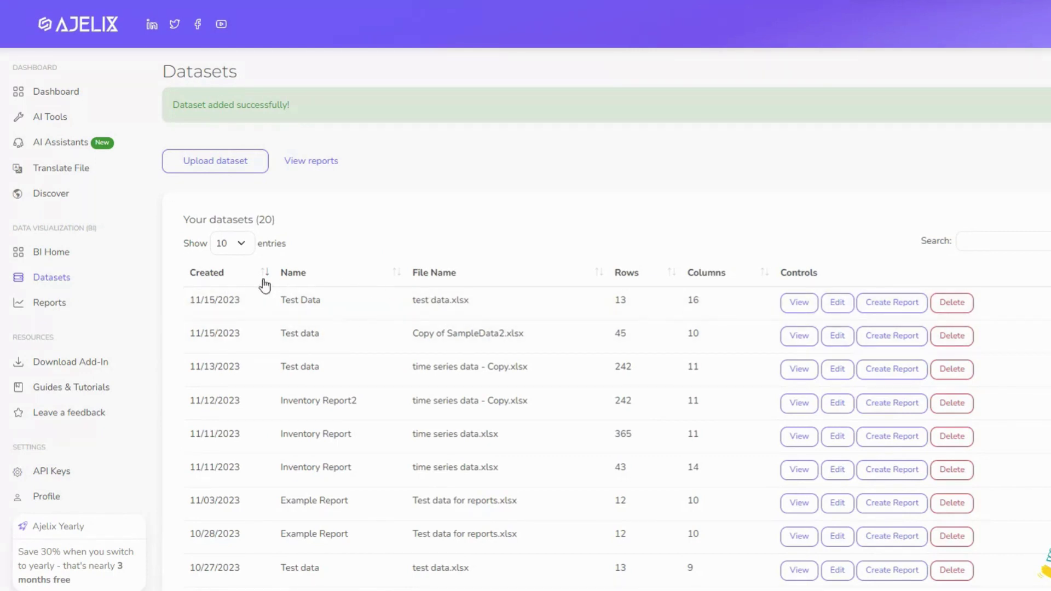
click(71, 253)
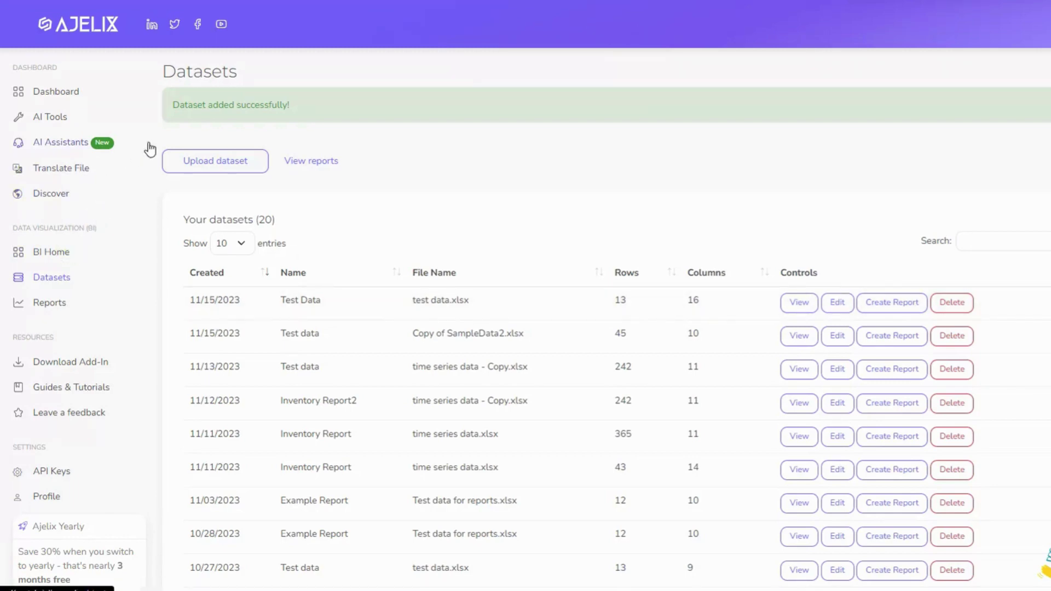
scroll(389, 353, down, 6)
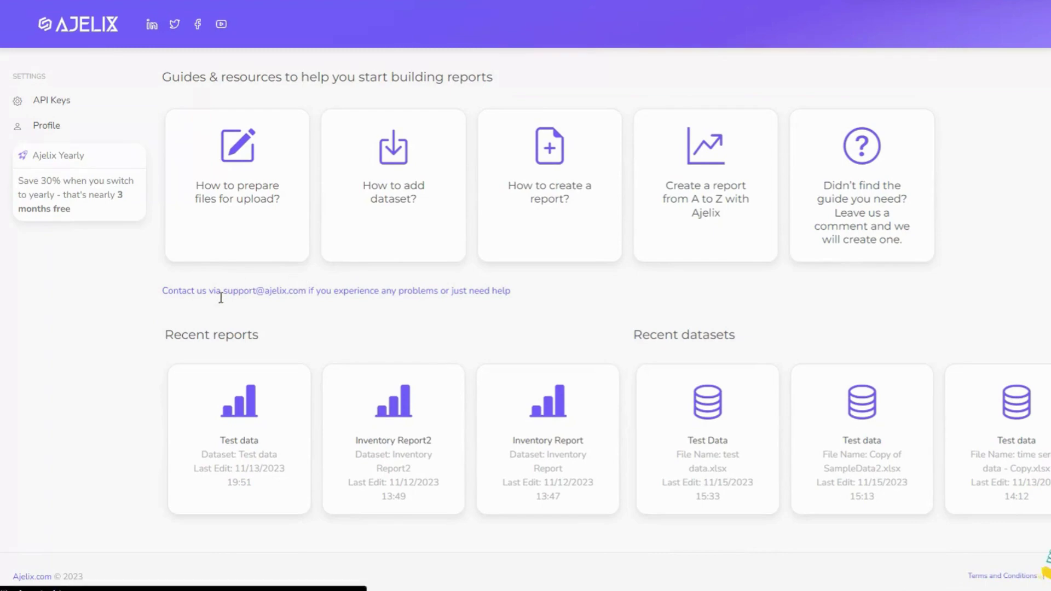
drag(304, 292, 225, 295)
click(189, 302)
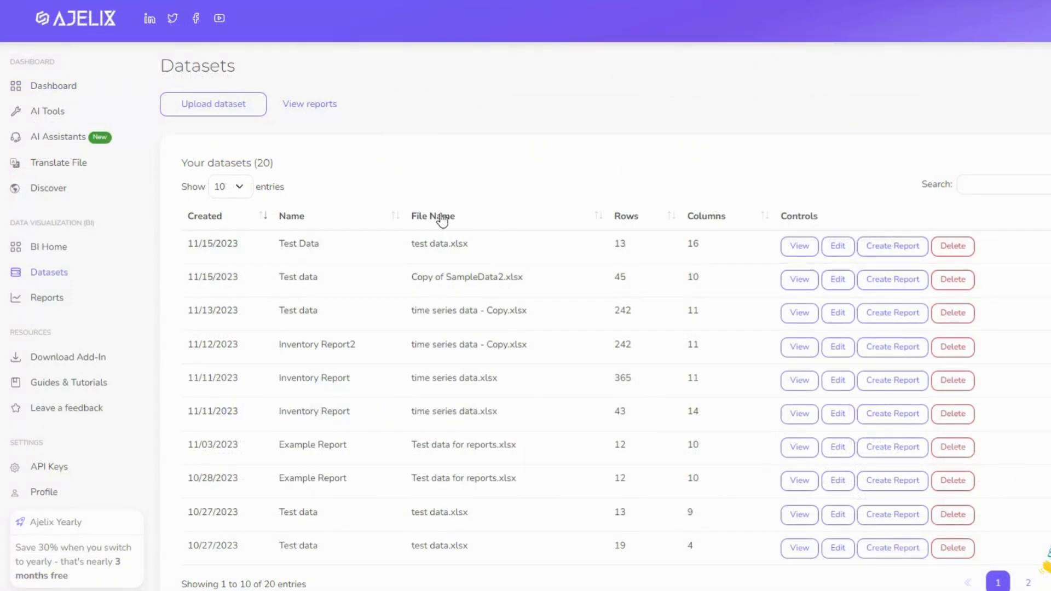
click(847, 253)
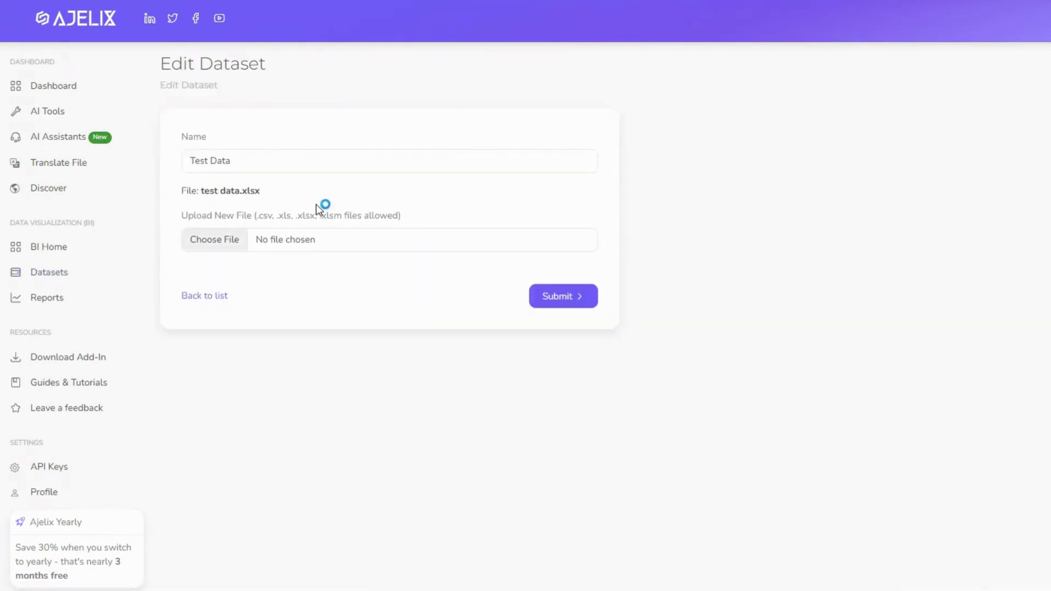
click(210, 296)
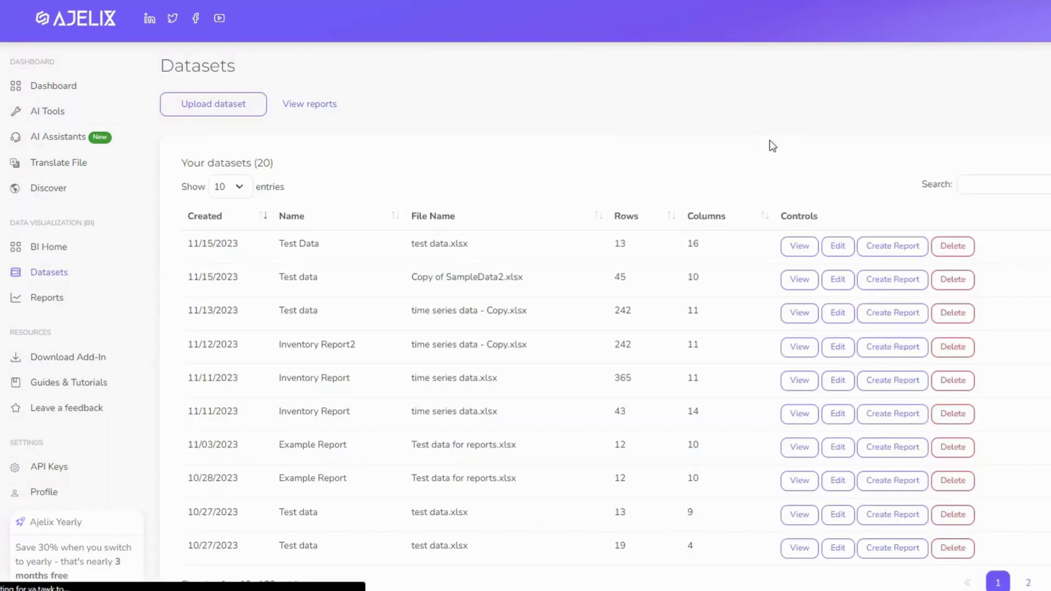
Create a report named 'Test data' on the Test Data dataset using the Empty layout
click(892, 246)
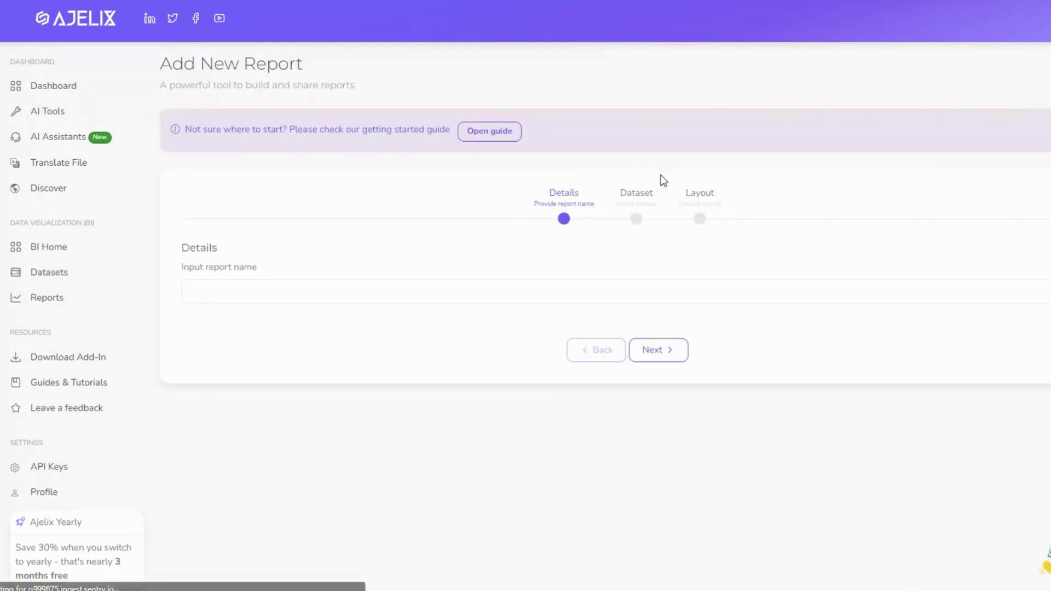
click(271, 287)
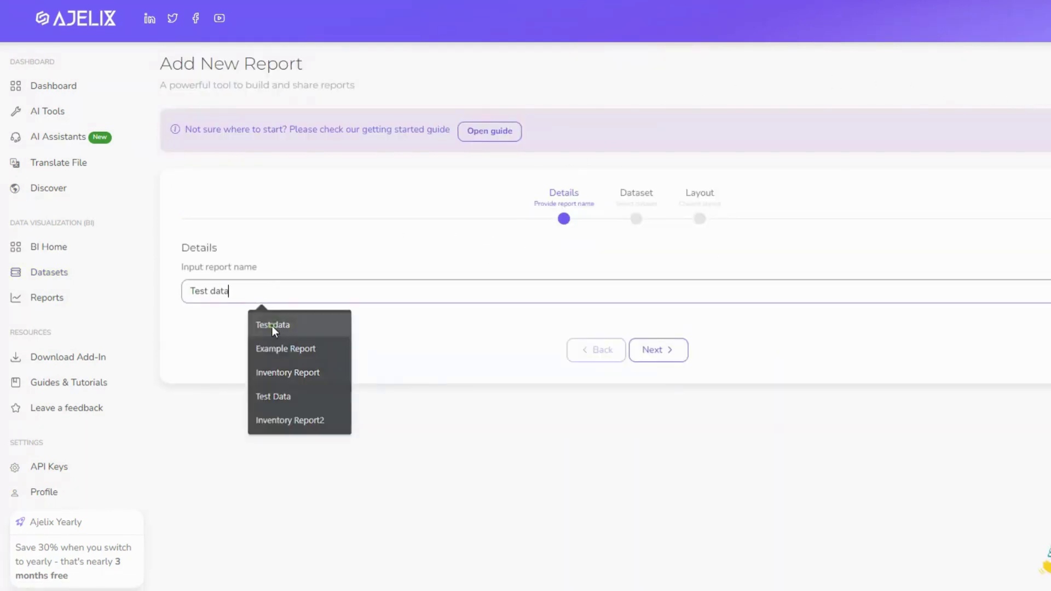
click(272, 327)
click(670, 356)
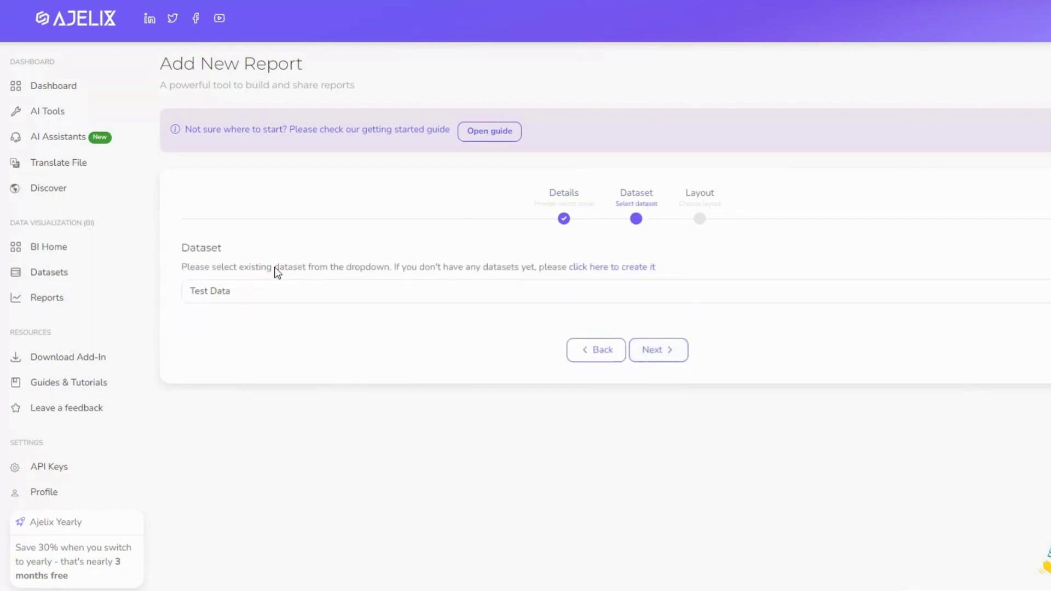
click(317, 292)
click(317, 292)
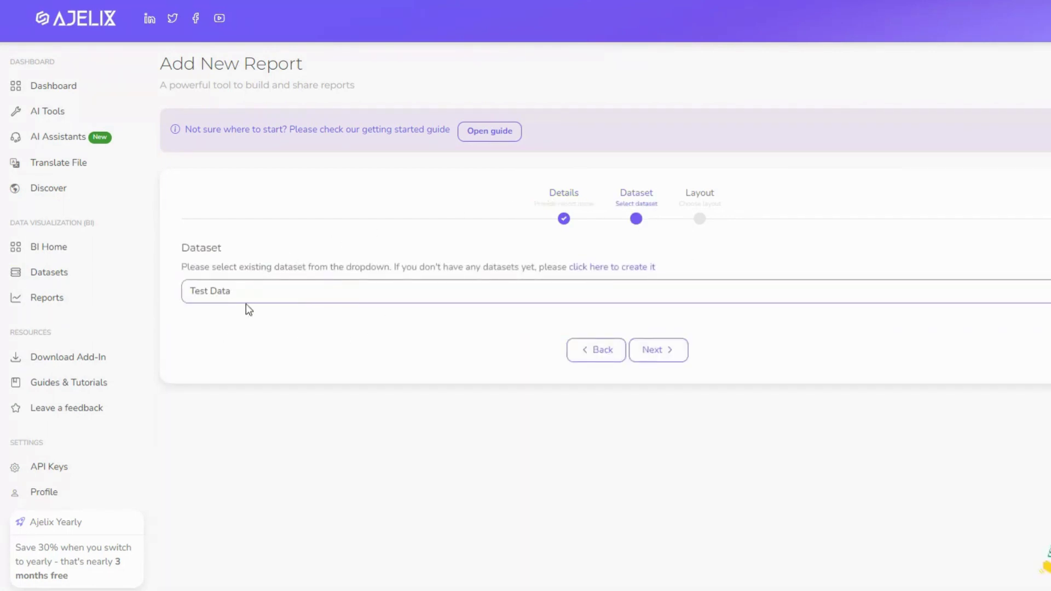
click(663, 358)
scroll(295, 320, down, 2)
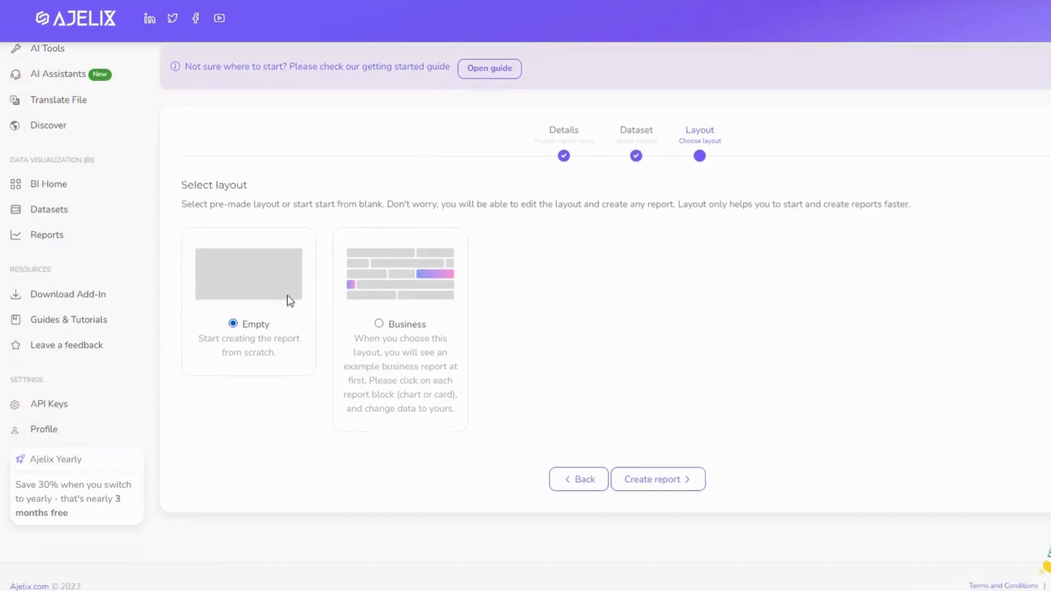
click(231, 317)
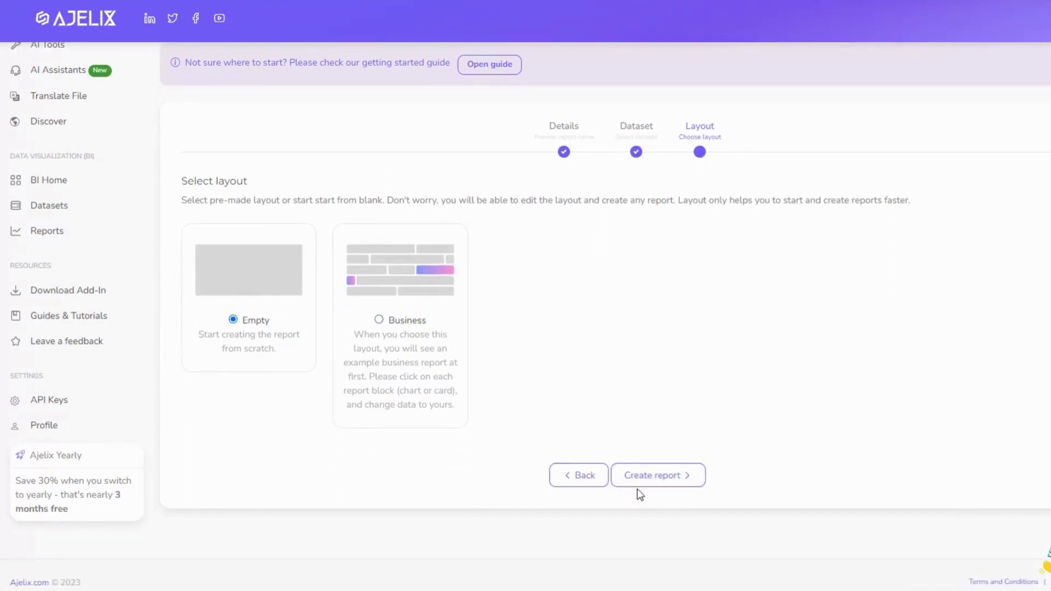
click(659, 477)
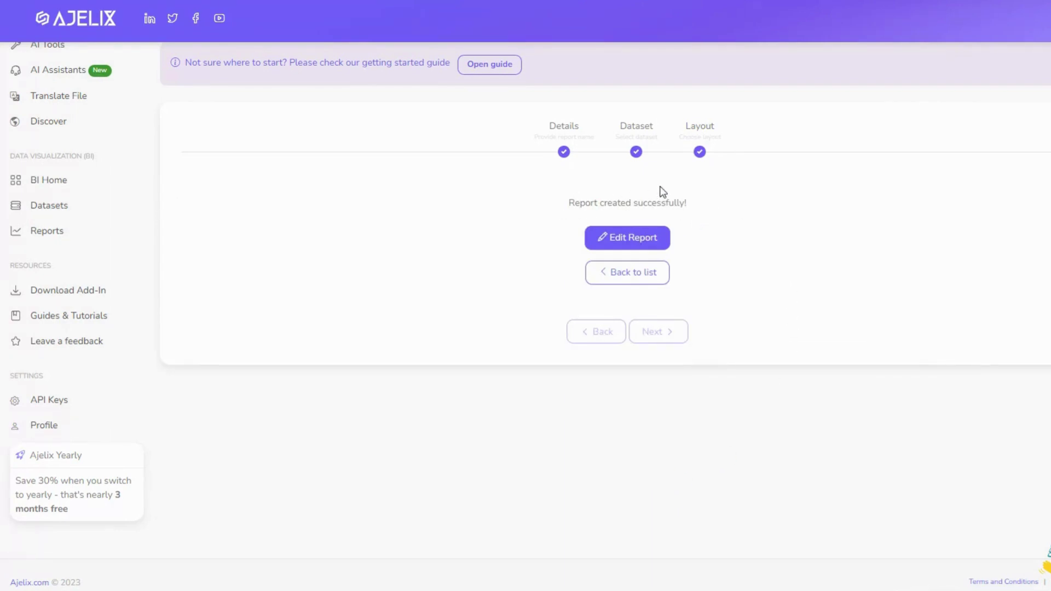
scroll(562, 220, up, 1)
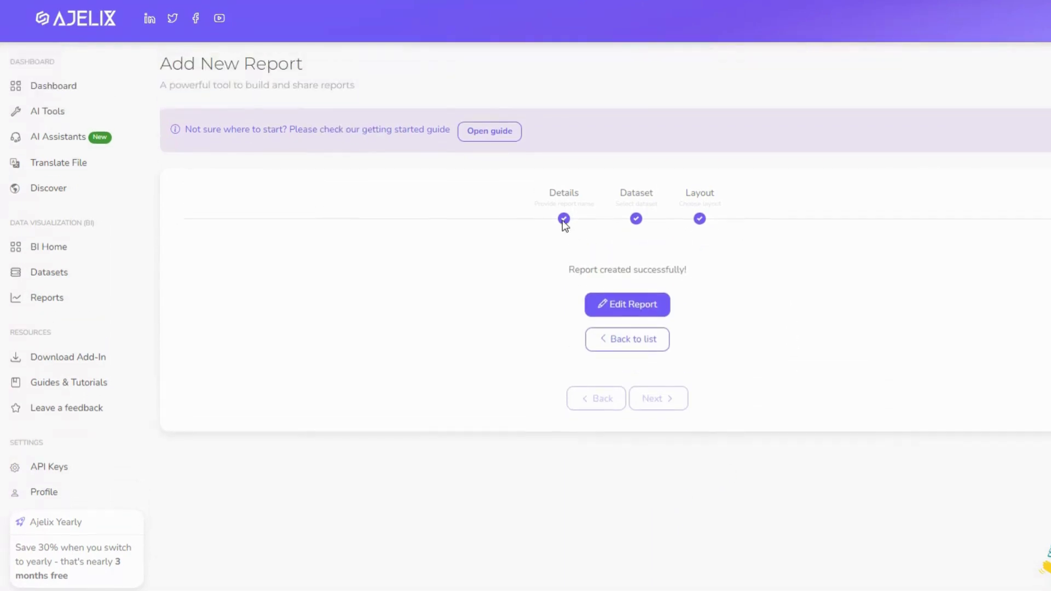
Open the Test data report in the editor and review its Report Settings (background #f9f9f9)
click(615, 305)
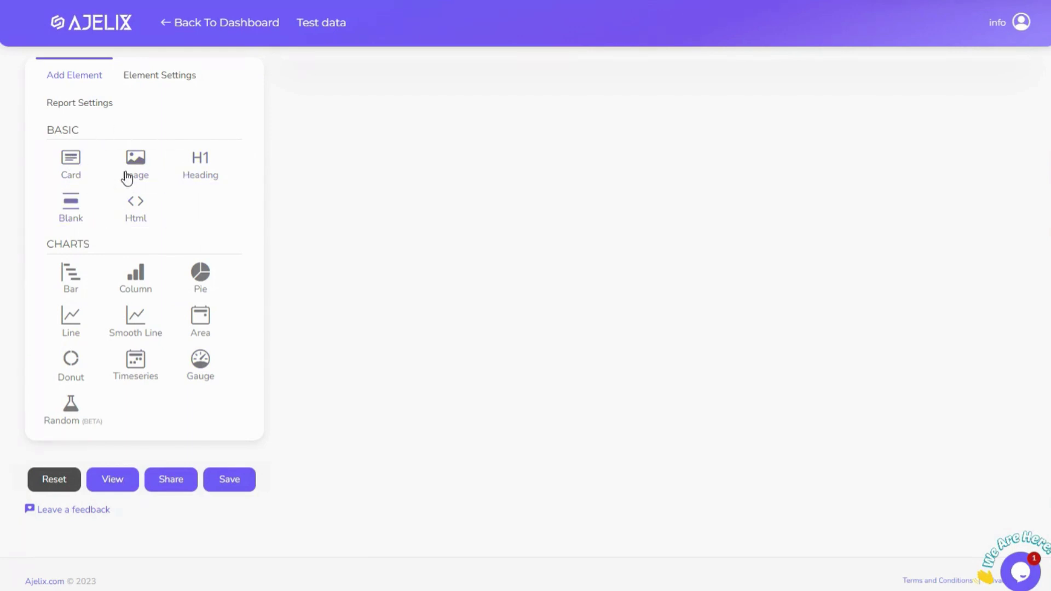
click(86, 106)
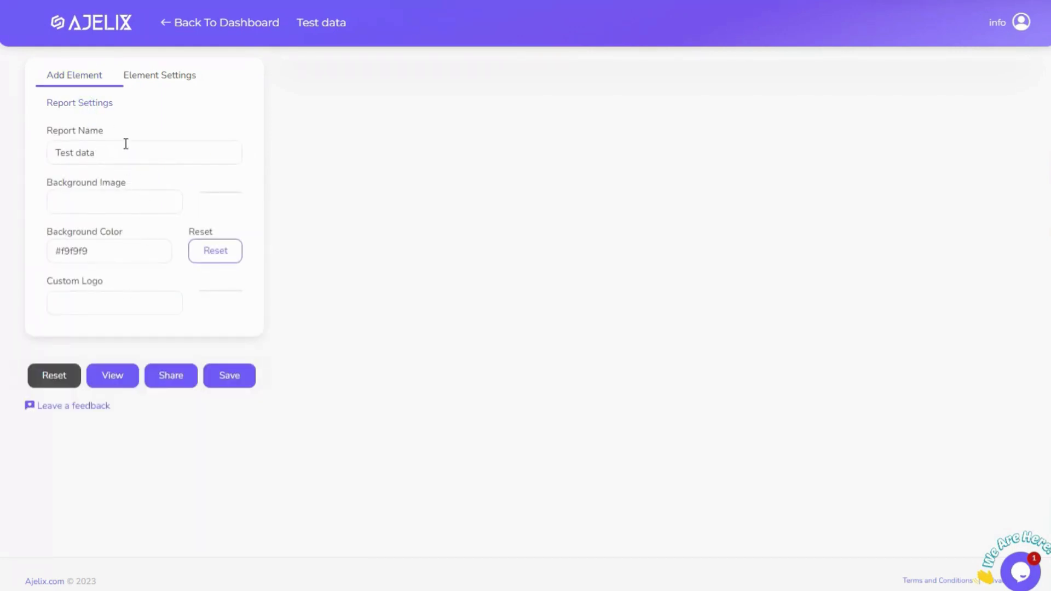
click(75, 78)
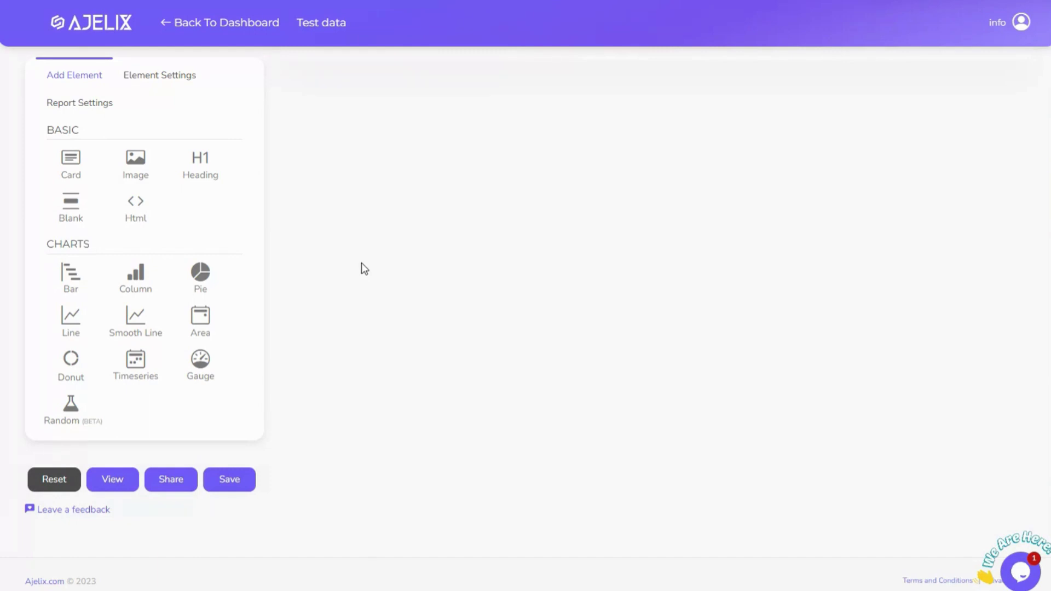
Add a heading element reading 'Test report' and enlarge its font size
click(209, 172)
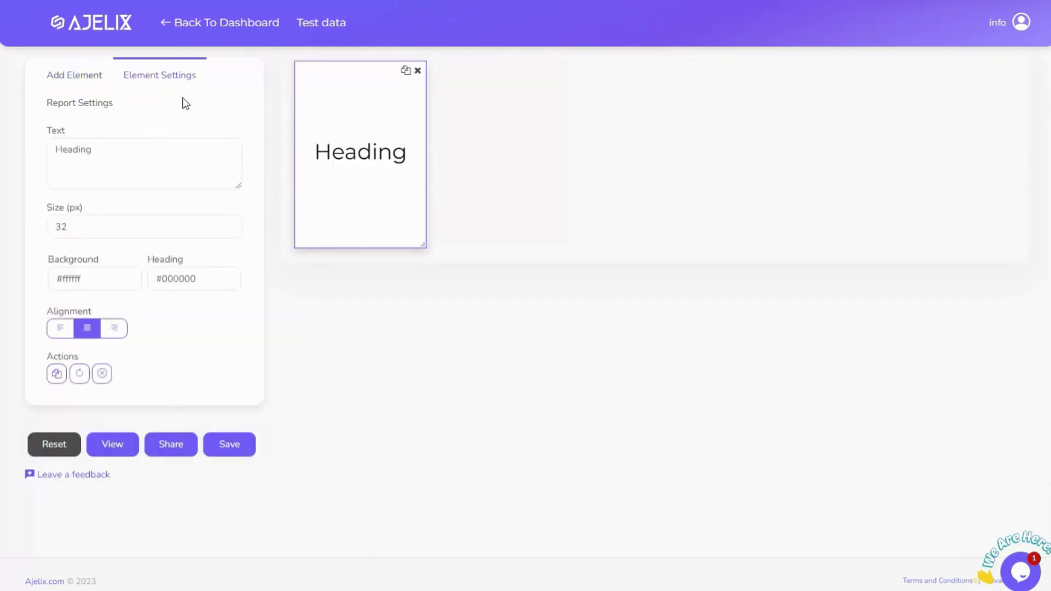
triple_click(143, 143)
text(Test report)
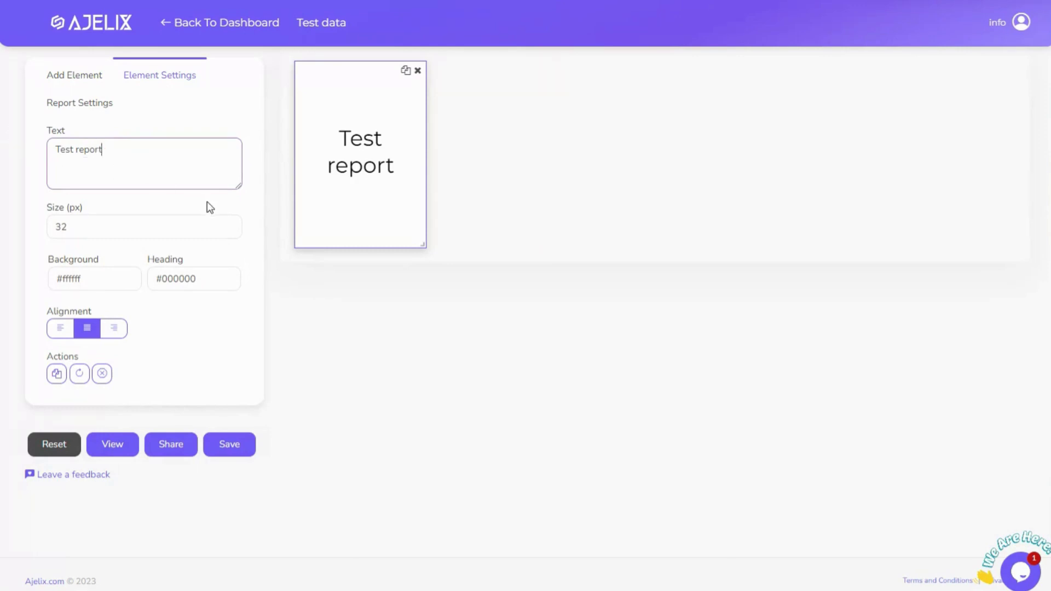
click(228, 224)
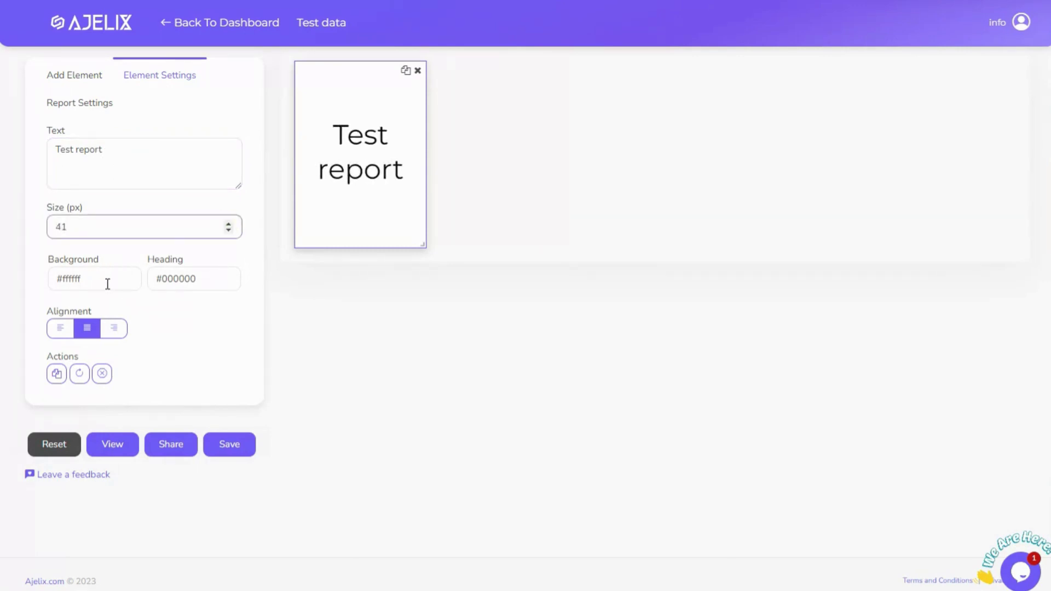
Give the heading a strong blue #3445ff background and white text
click(96, 278)
click(62, 308)
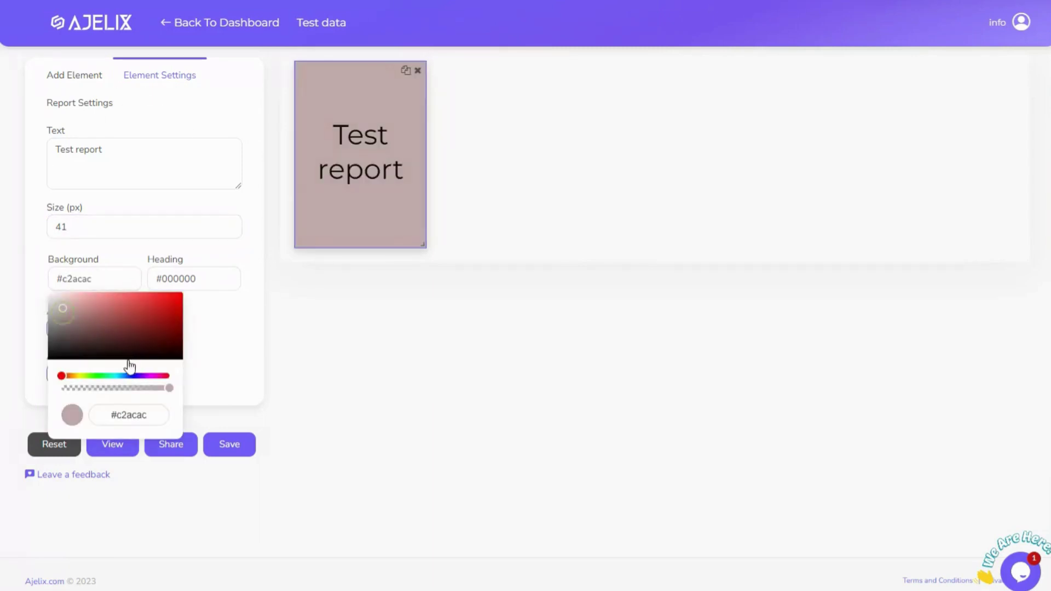
click(135, 375)
click(159, 302)
click(182, 273)
click(153, 295)
click(139, 255)
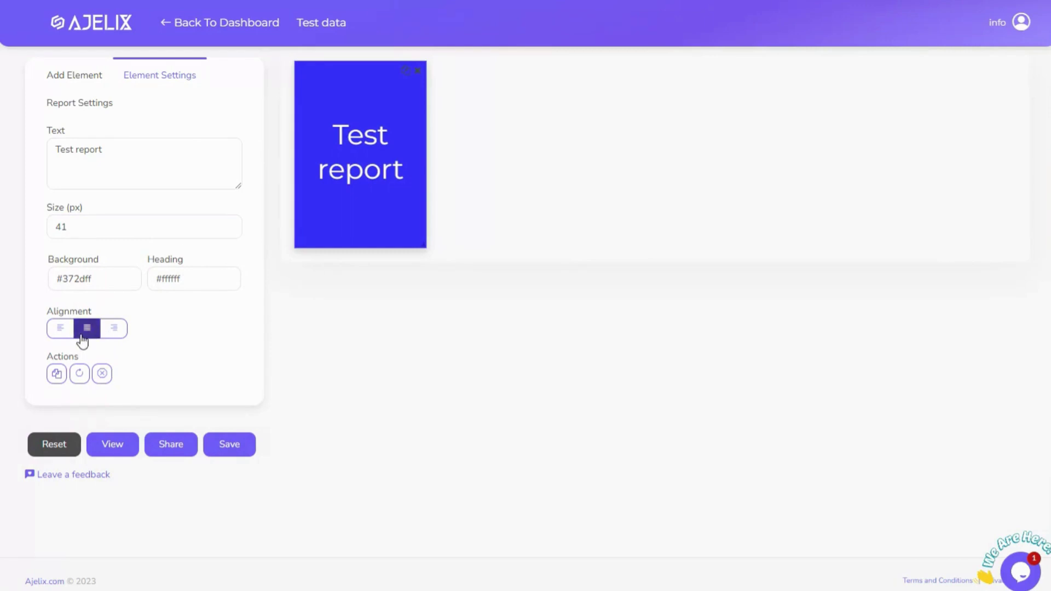
Centre the heading text and stretch the card into a full-width banner
click(62, 330)
click(87, 329)
click(114, 329)
click(85, 332)
drag(426, 247, 972, 140)
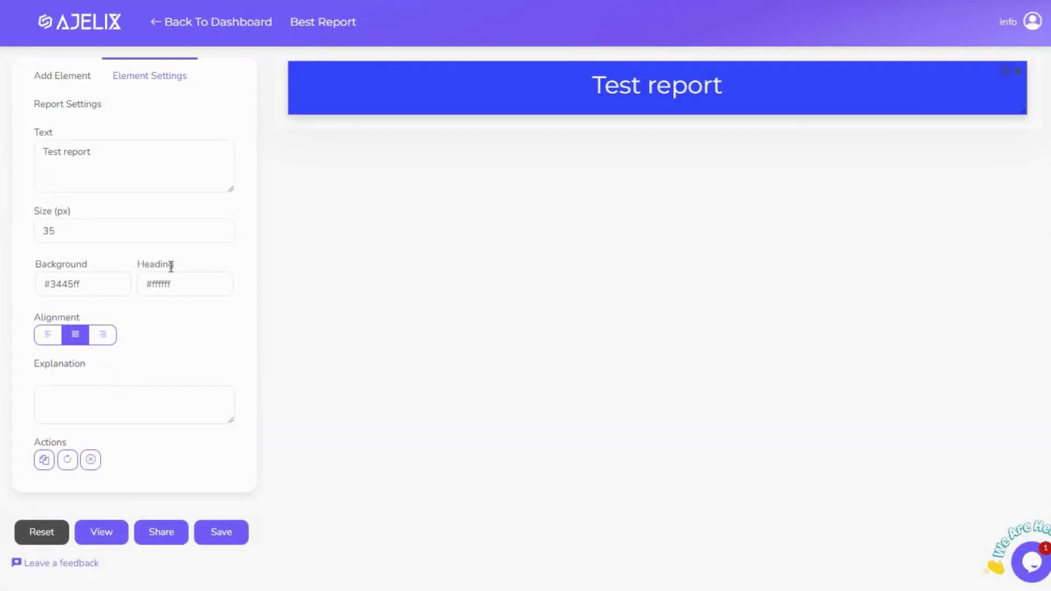
Add a column chart using Month as its categories
click(75, 81)
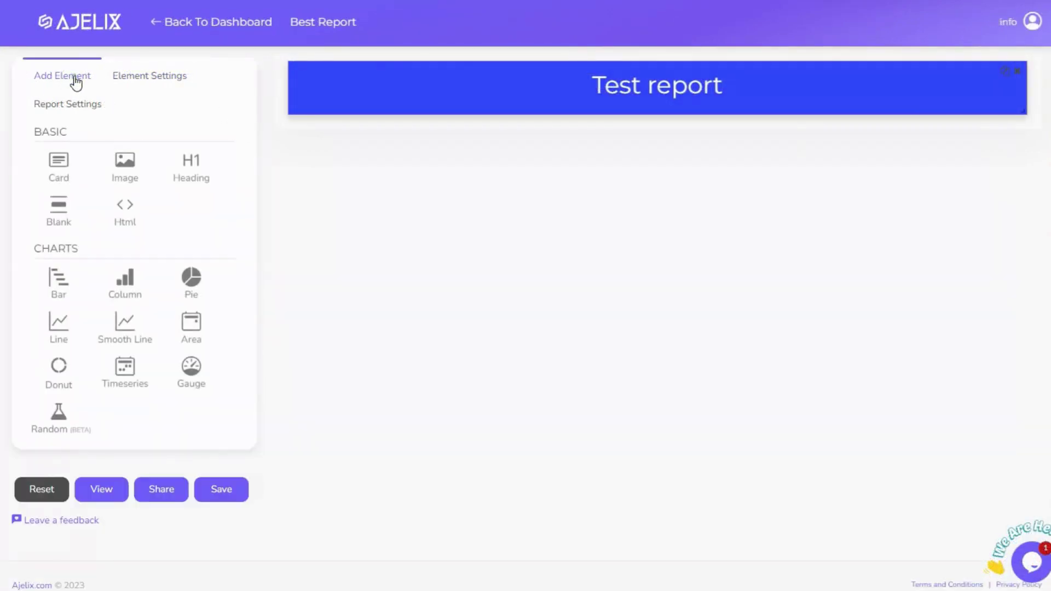
click(125, 282)
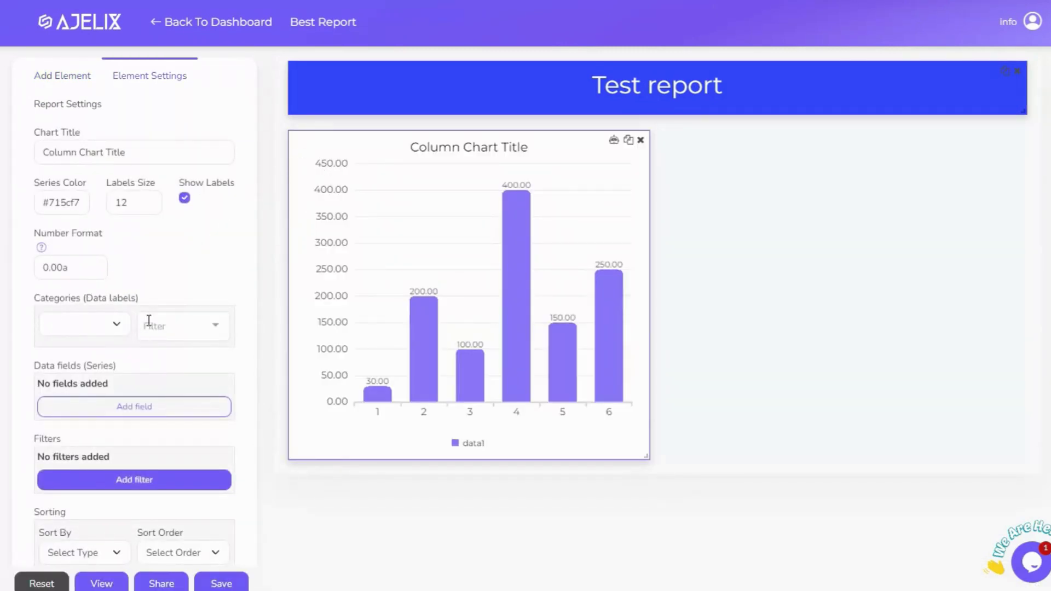
scroll(91, 316, down, 1)
click(113, 265)
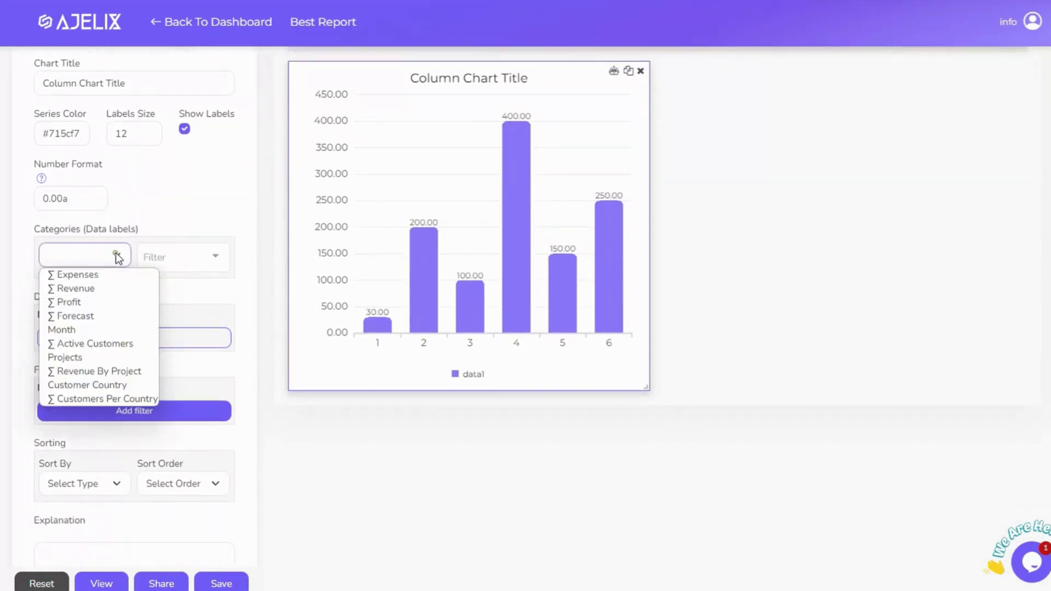
click(81, 331)
Filter the chart's months to January through June
click(214, 259)
click(207, 284)
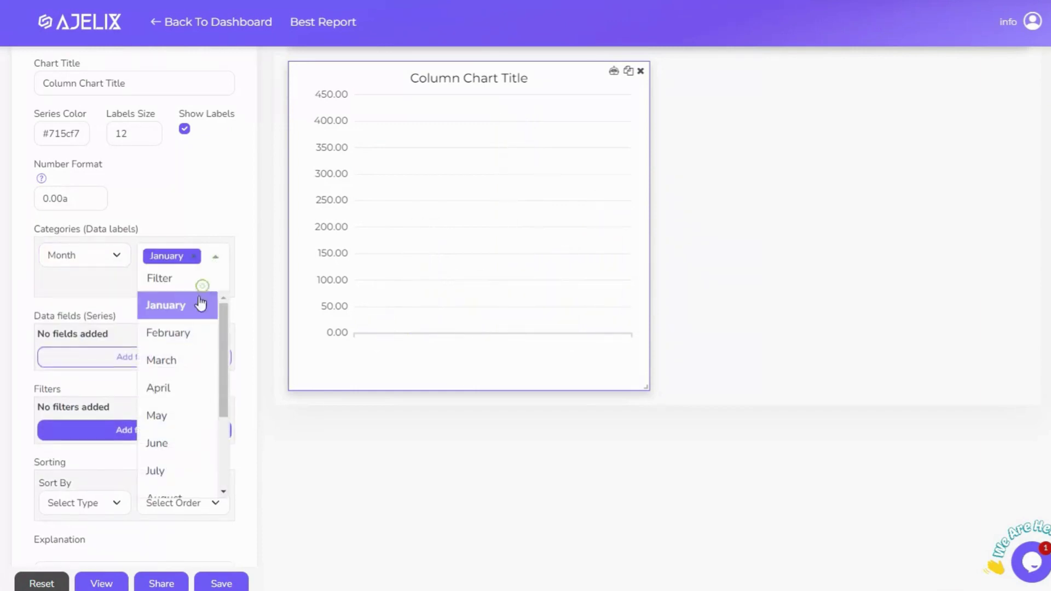
click(190, 332)
click(178, 386)
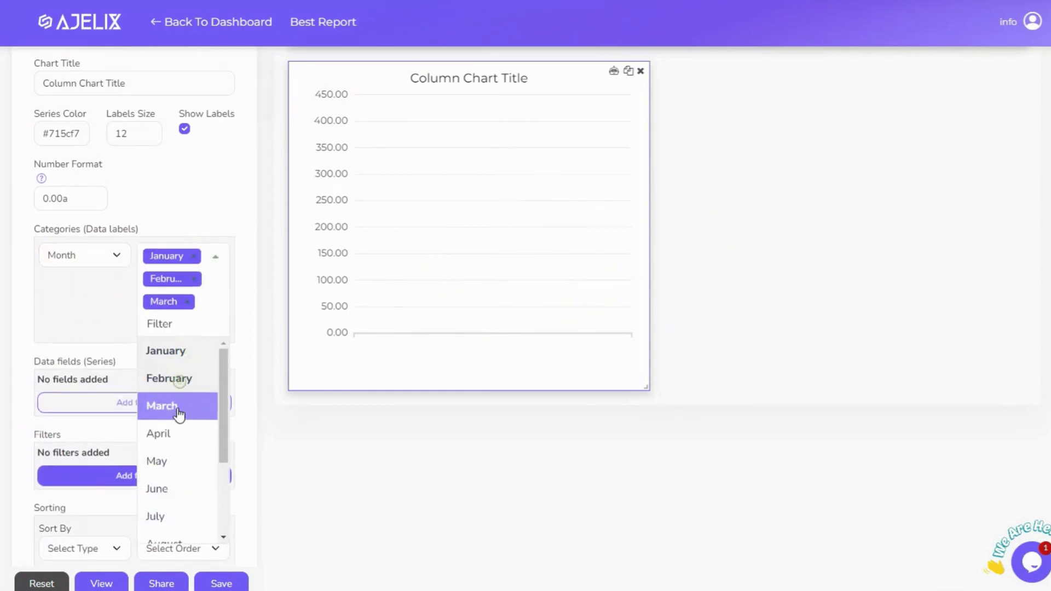
click(167, 434)
click(166, 483)
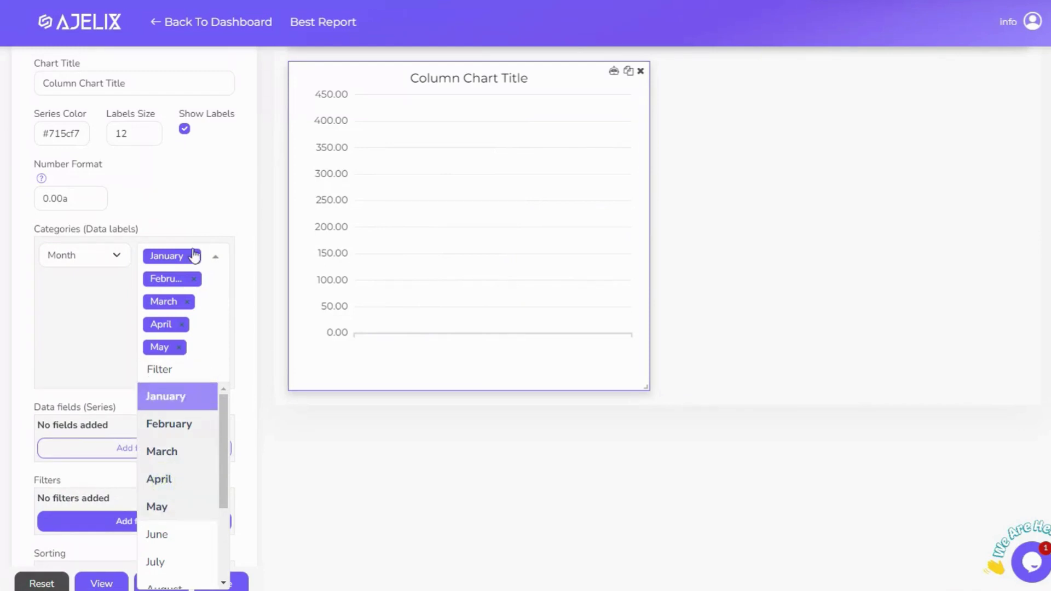
click(159, 533)
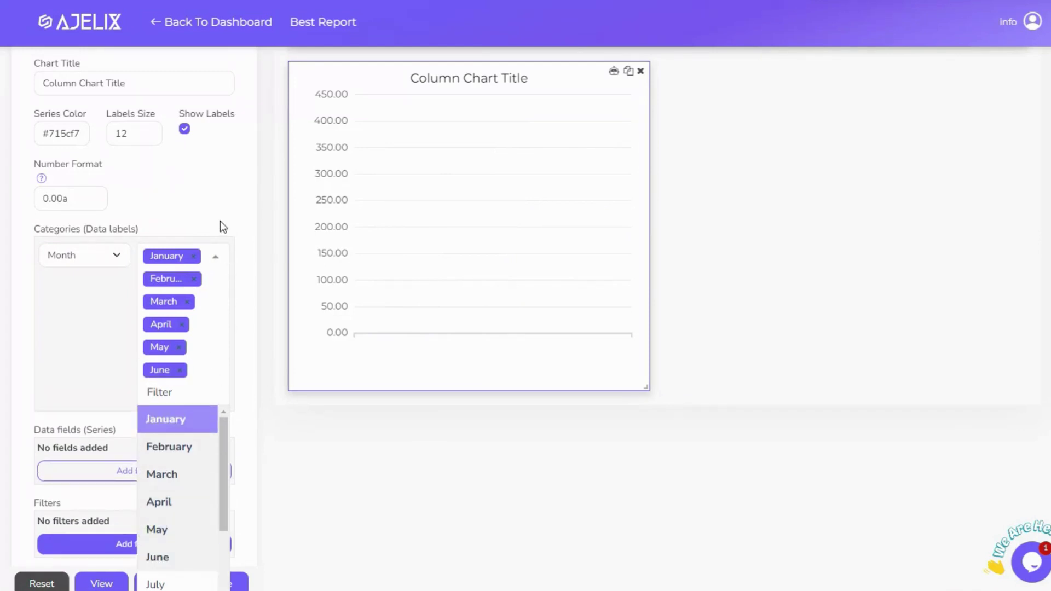
click(220, 227)
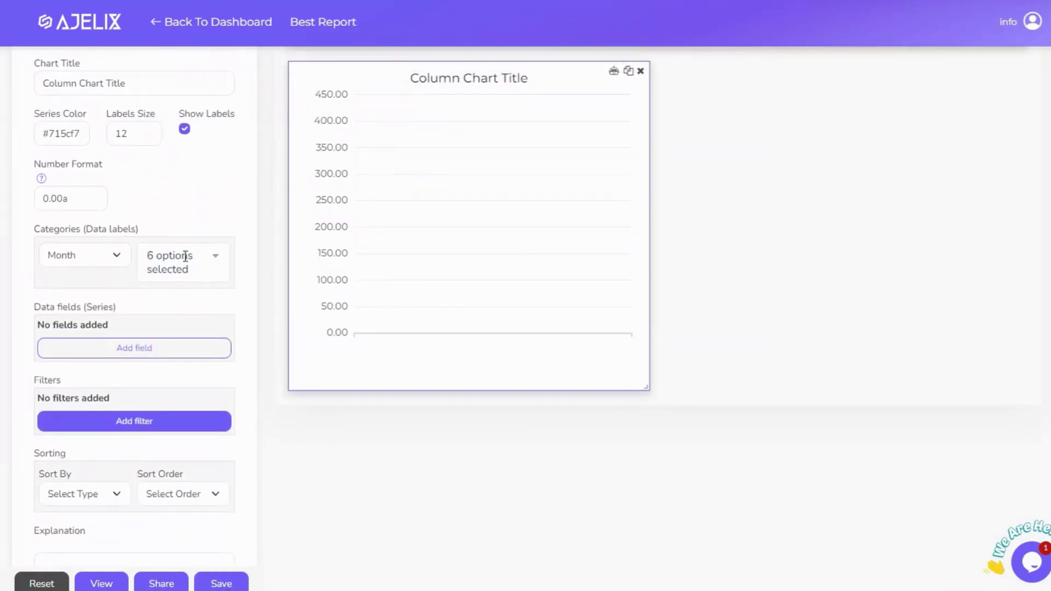
Add Profit and Forecast as data series, both calculated with Sum
click(96, 353)
click(99, 333)
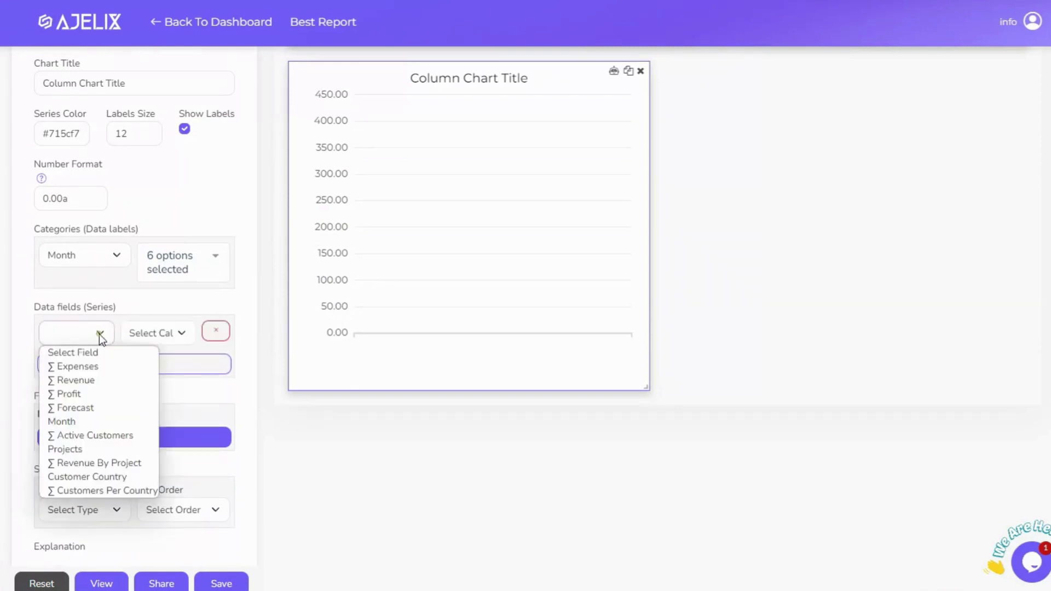
click(91, 408)
click(149, 334)
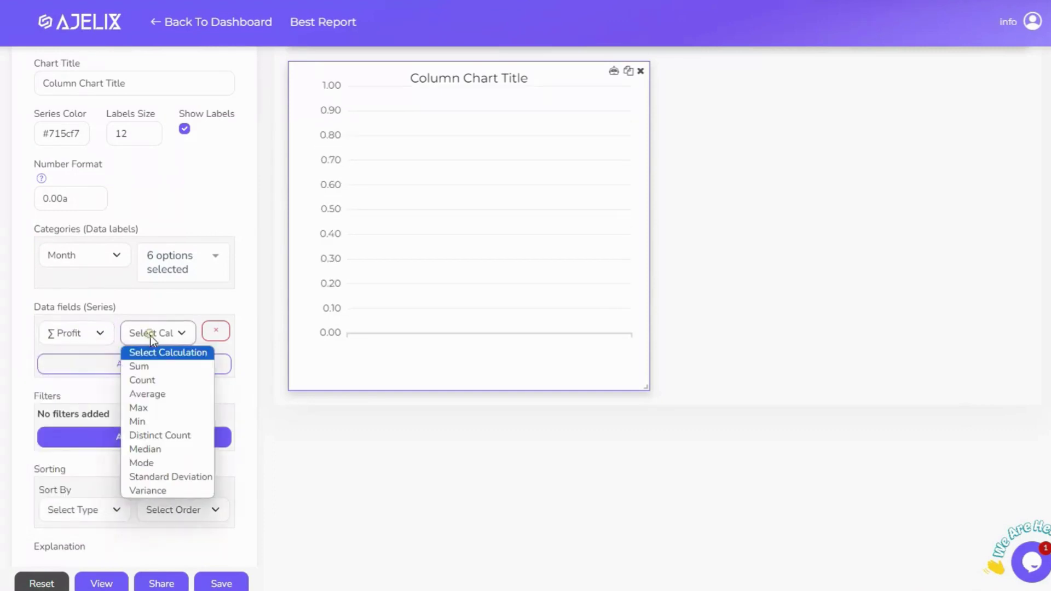
click(149, 364)
click(132, 368)
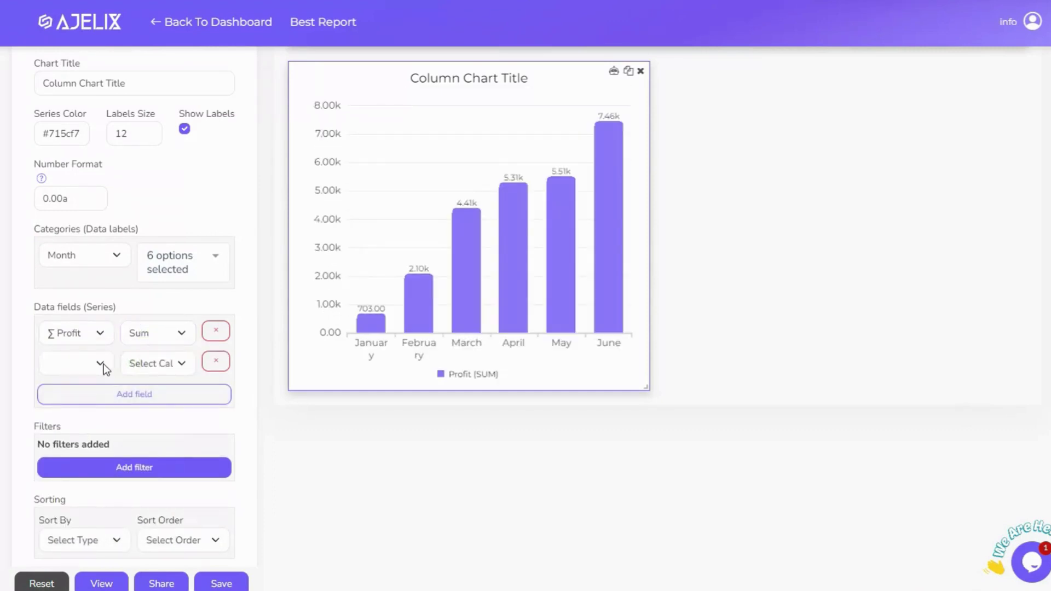
click(102, 363)
click(94, 439)
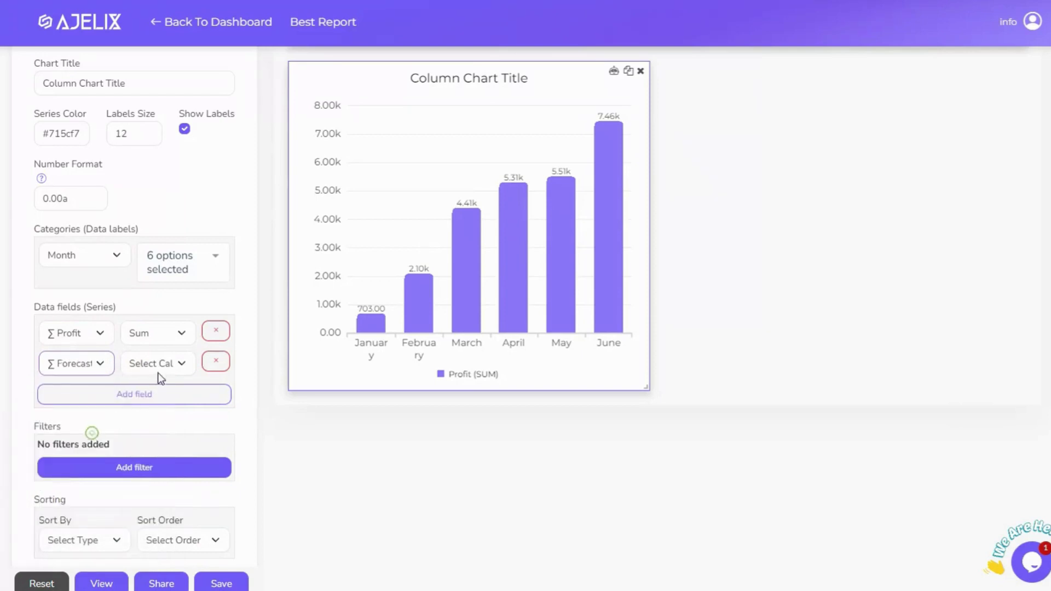
click(159, 363)
click(138, 396)
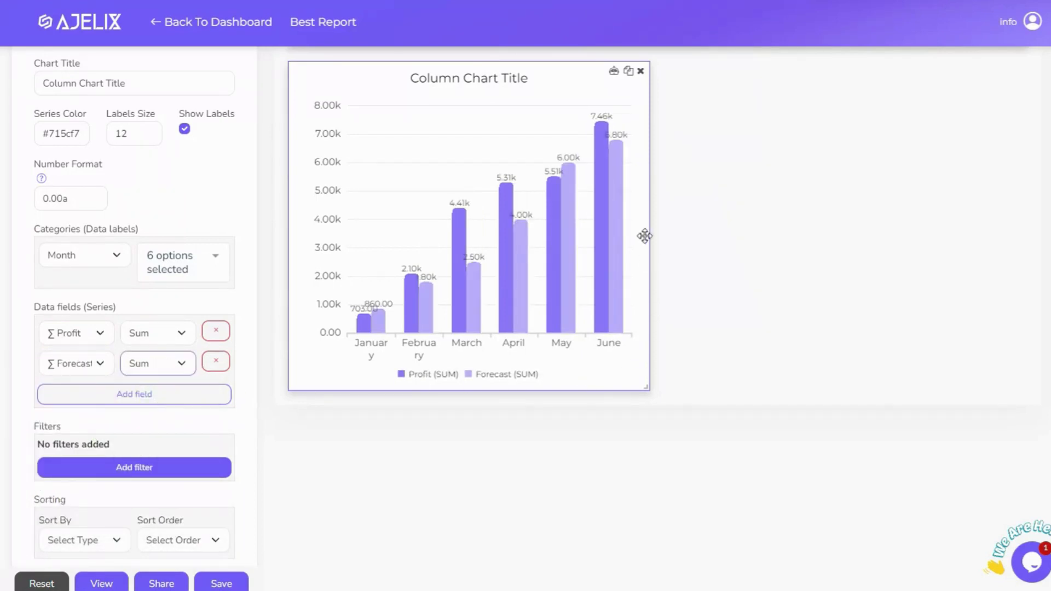
Sort the chart by Values in Descending order
scroll(136, 378, down, 2)
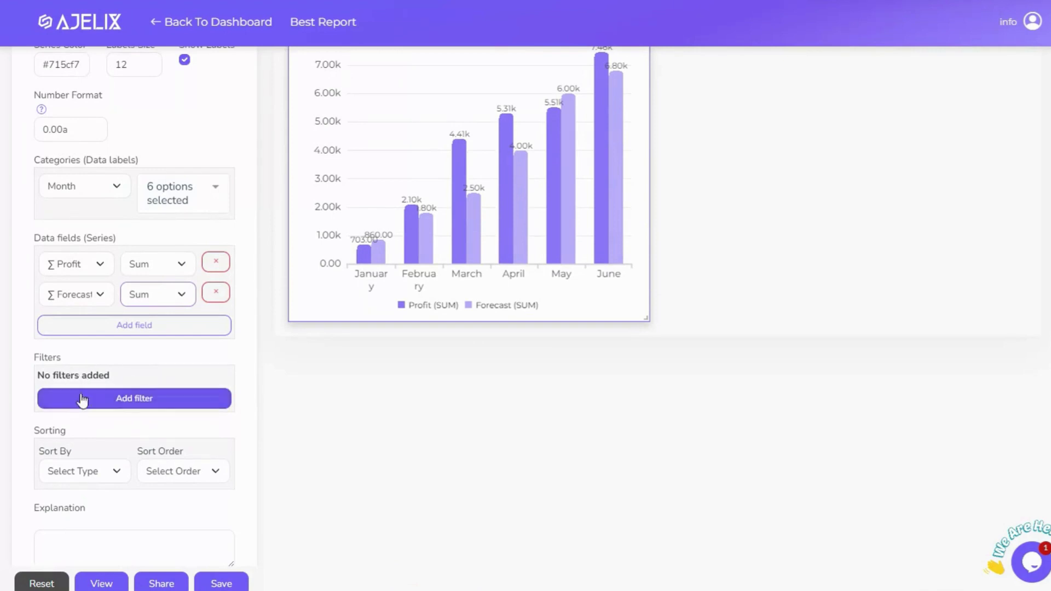
click(82, 471)
click(85, 518)
click(179, 475)
click(175, 516)
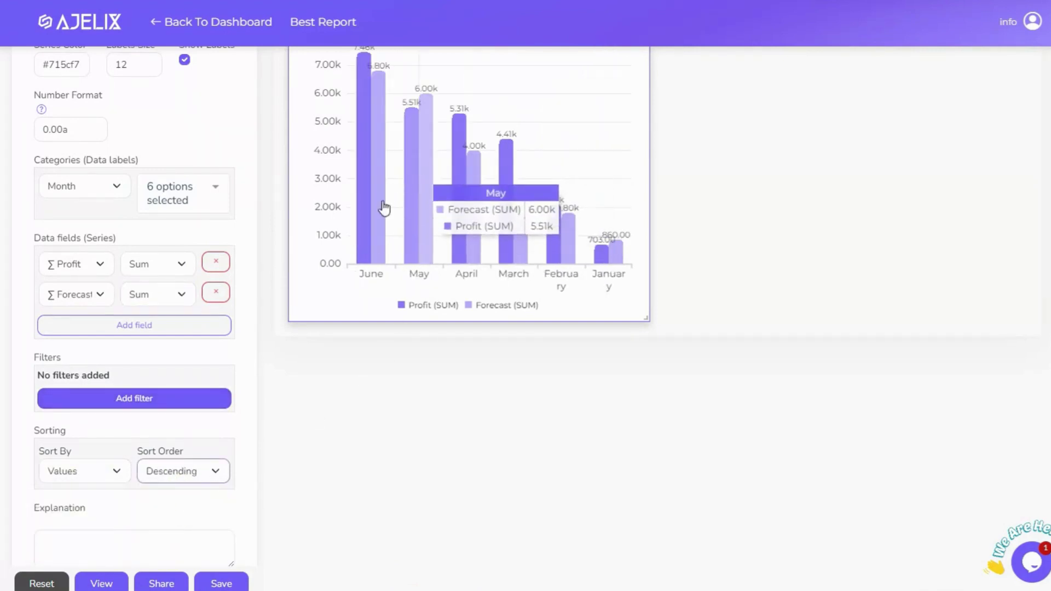
Type 'Comment' as the chart explanation and generate an automatic AI explanation
click(99, 539)
text(Comment)
scroll(146, 507, down, 1)
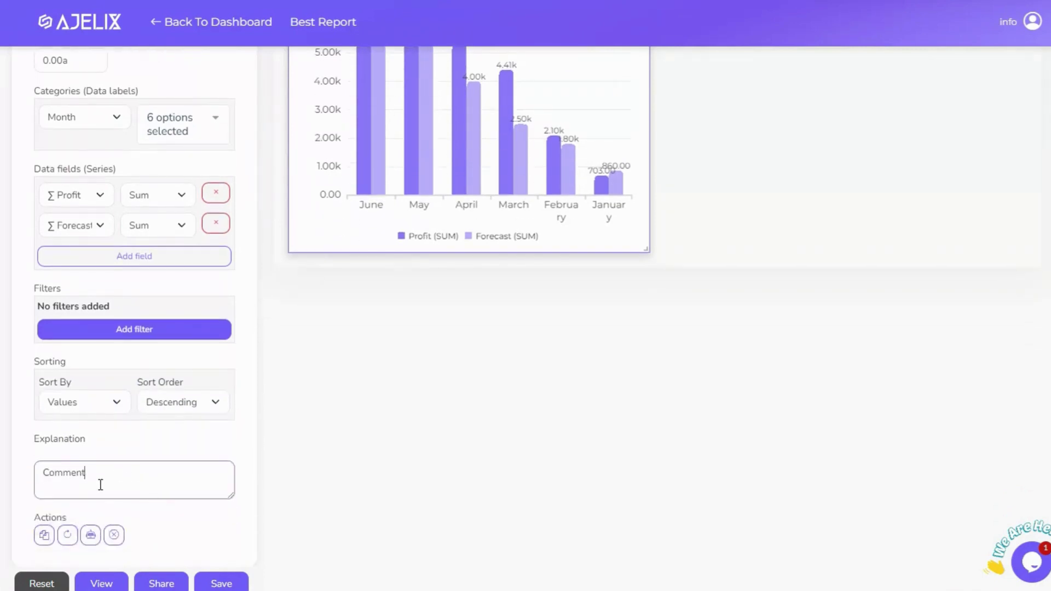
click(91, 536)
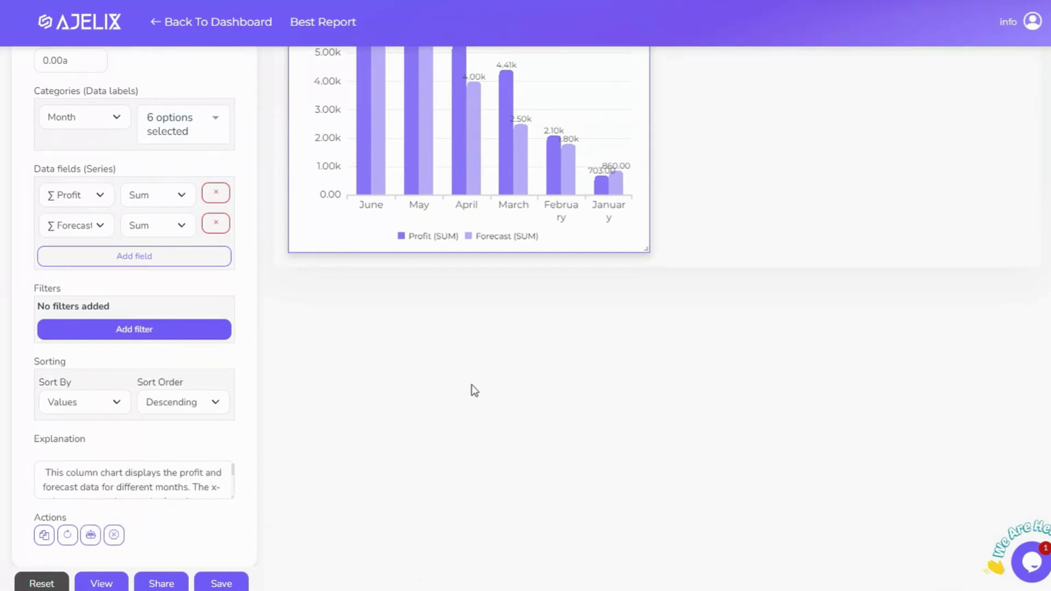
Widen the column chart to full page width and add a pie chart above it
scroll(484, 388, up, 4)
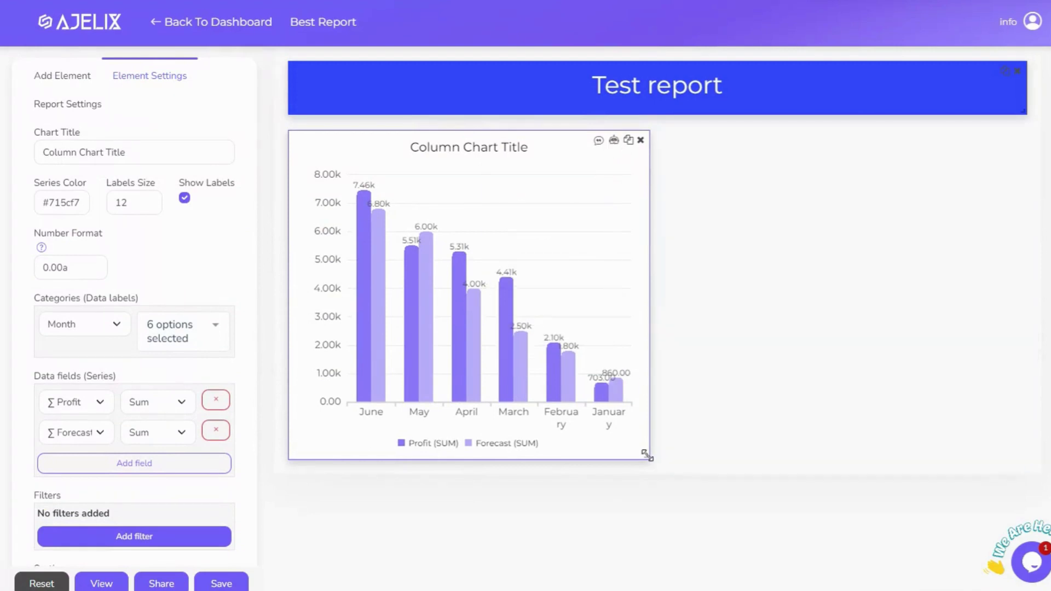
drag(647, 455, 1024, 456)
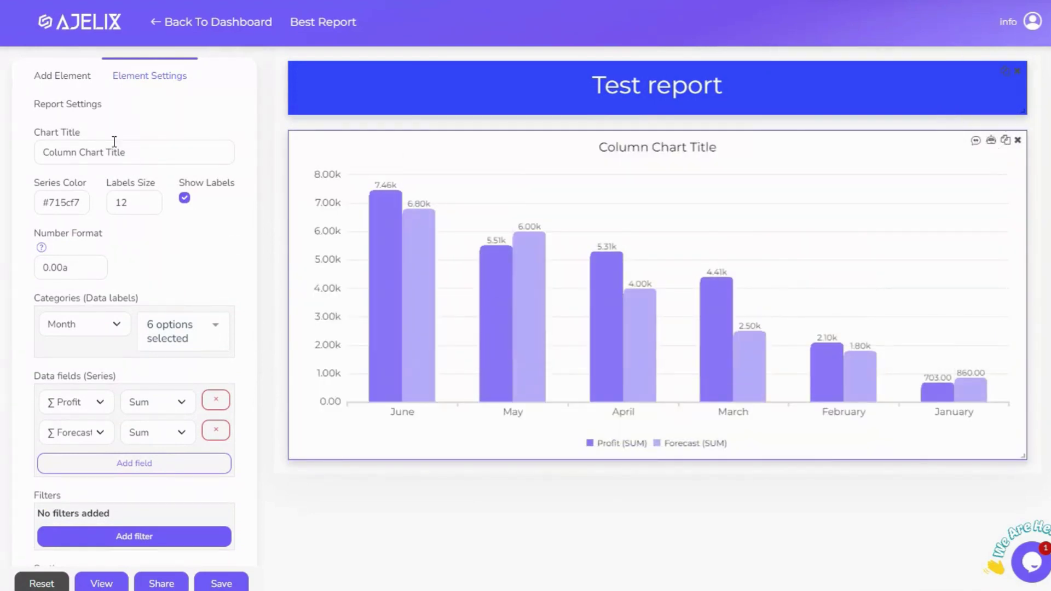
click(75, 81)
click(209, 290)
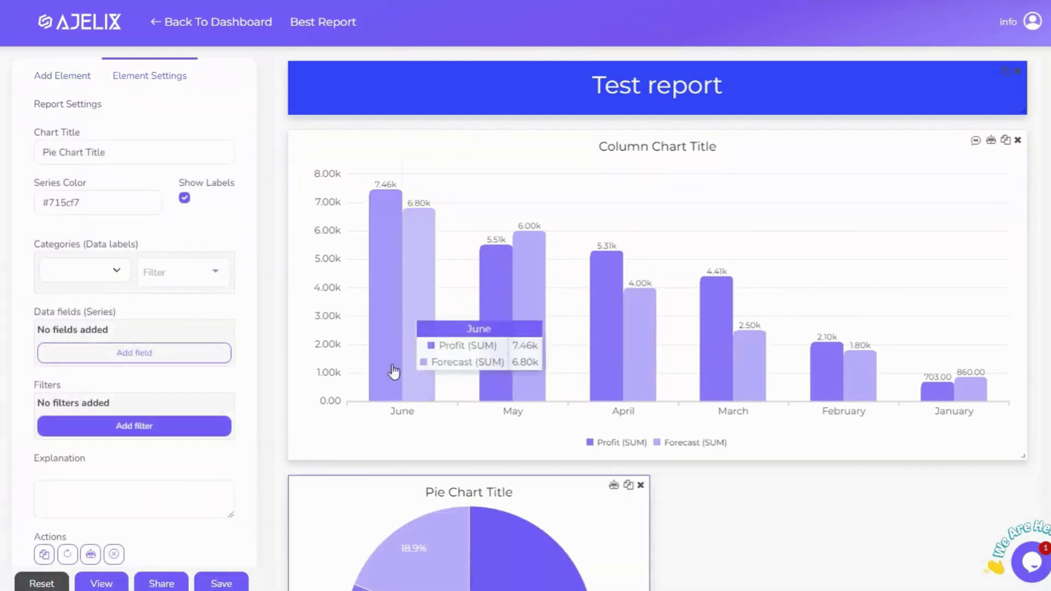
drag(366, 496, 602, 144)
Duplicate the pie chart, place the copy beside the first, and make it taller
click(628, 140)
scroll(537, 288, down, 6)
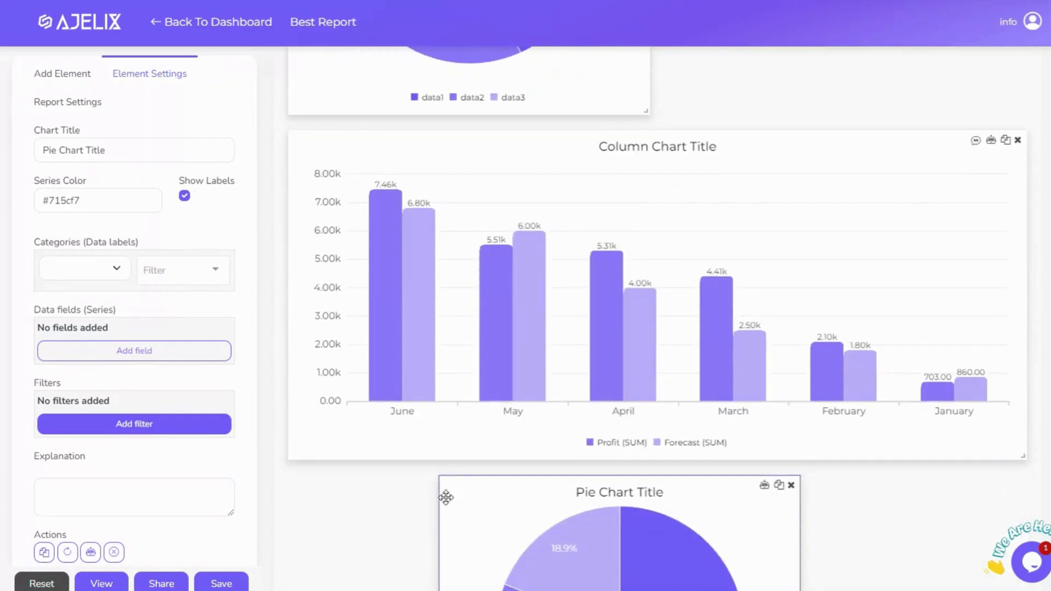
drag(452, 499, 671, 169)
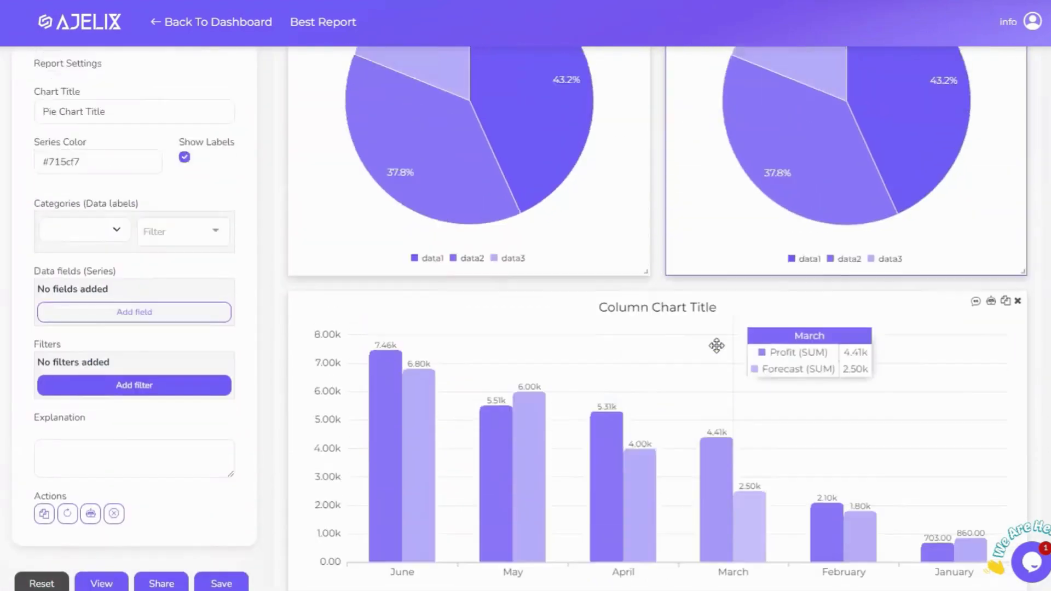
drag(1030, 376, 1024, 476)
scroll(859, 216, up, 2)
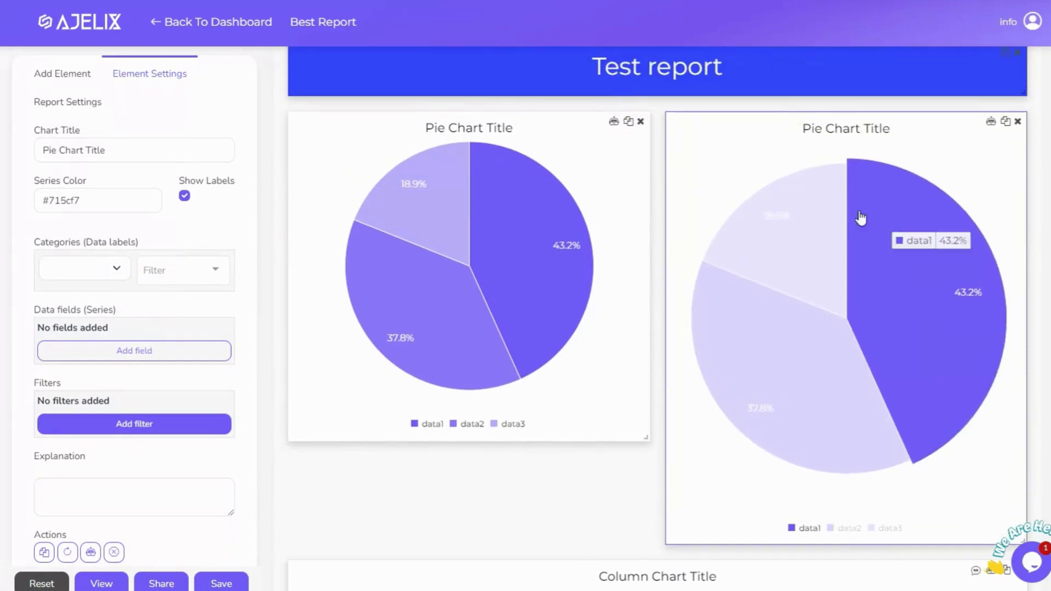
Delete the first pie chart and rename the report to 'Best Report 2'
click(640, 122)
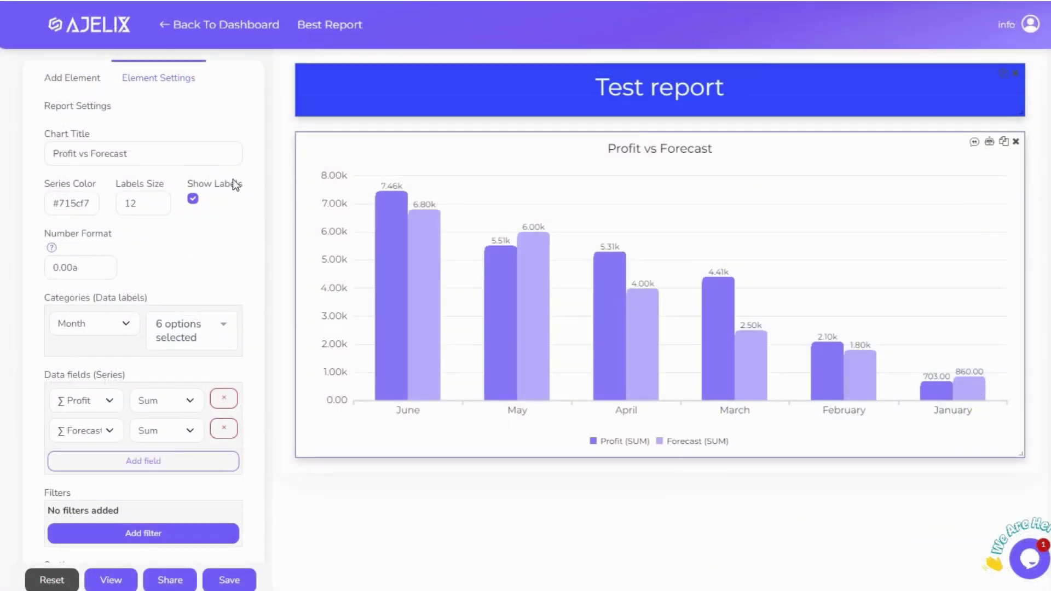
click(82, 110)
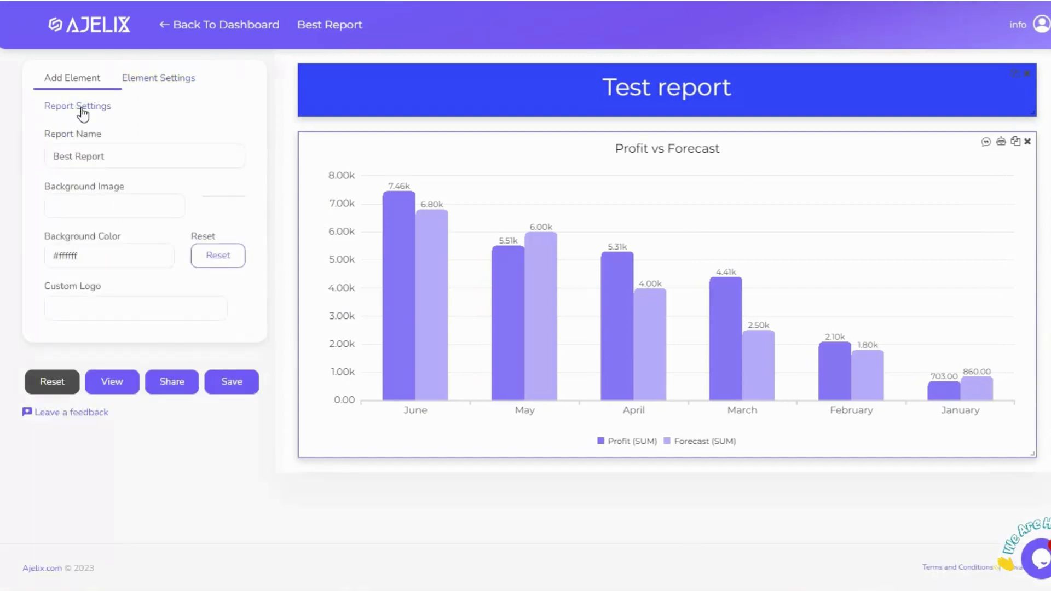
click(104, 159)
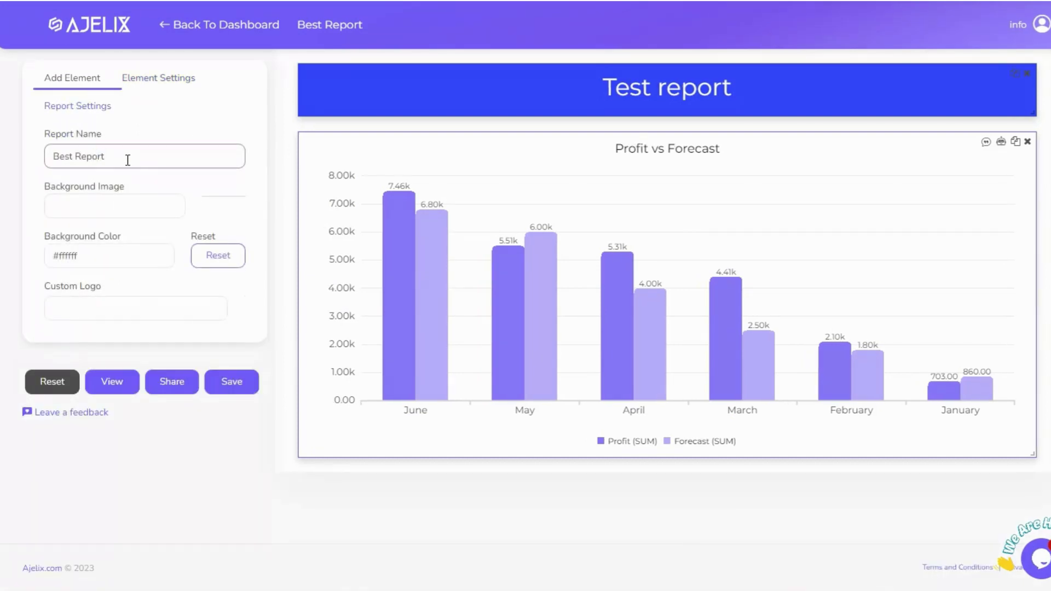
click(113, 203)
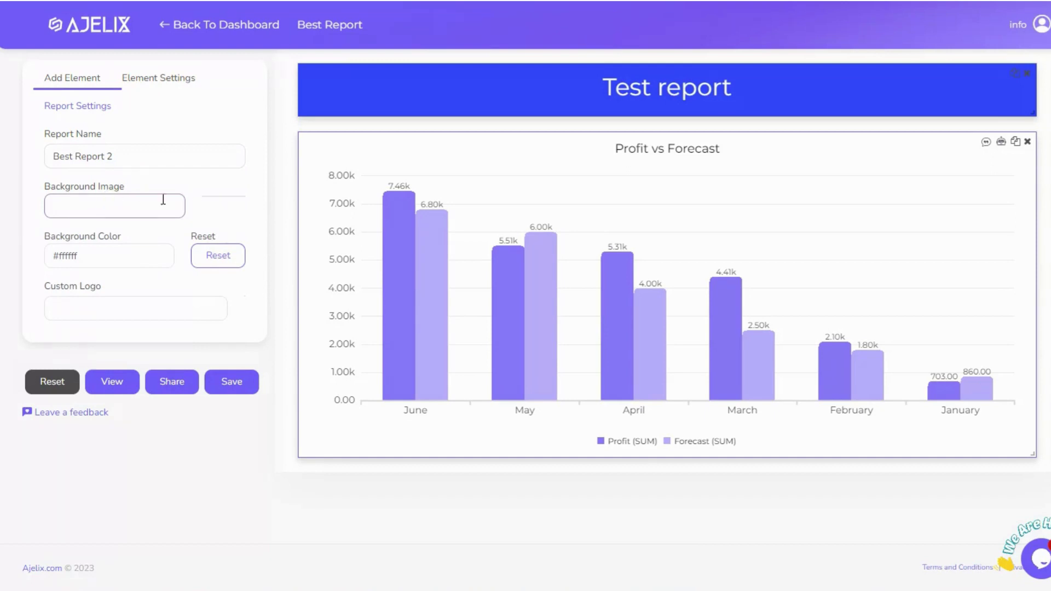
Set the report background to pale lavender #ece7f5 and paste a Custom Logo image URL
click(89, 257)
click(137, 354)
click(162, 273)
drag(162, 277, 53, 277)
click(36, 254)
click(80, 303)
key(ctrl+v)
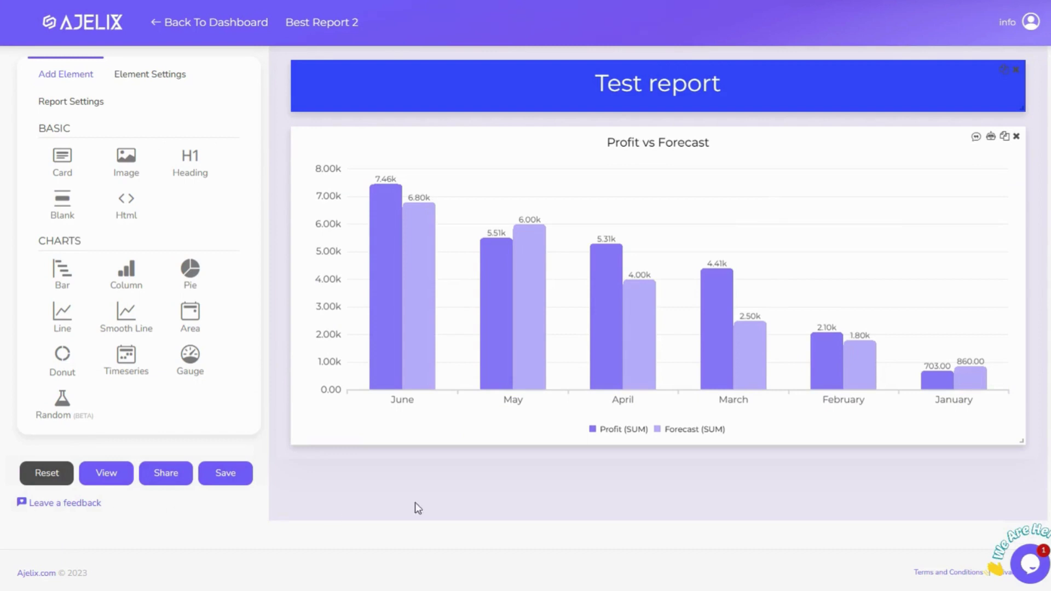
Save the Best Report 2 changes from the editor panel
click(241, 478)
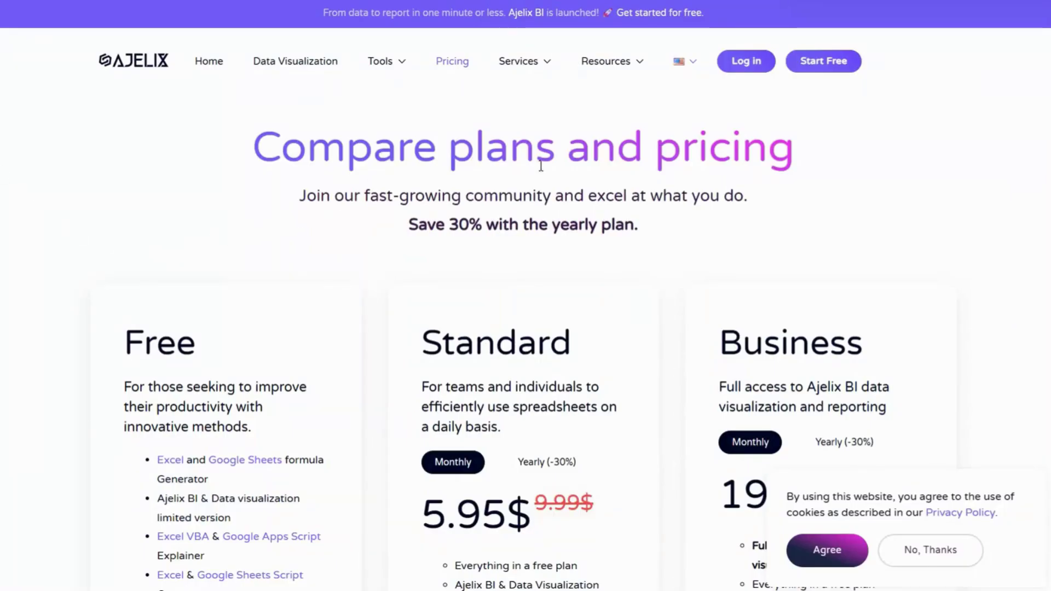
Scroll the pricing plans, go back to the Best Report 2 editor and save it again
scroll(377, 189, down, 6)
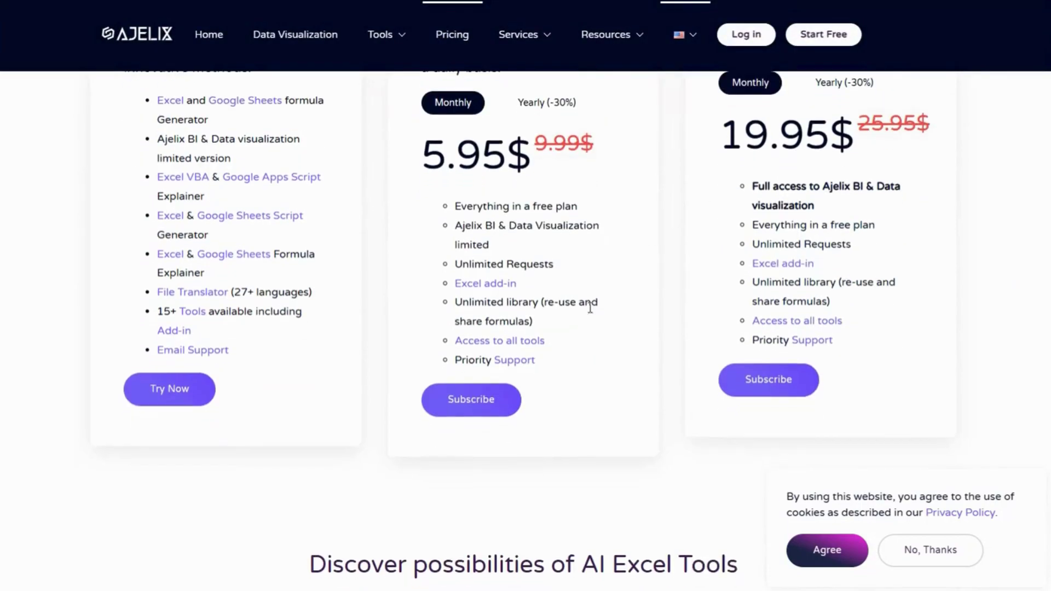
scroll(807, 246, up, 3)
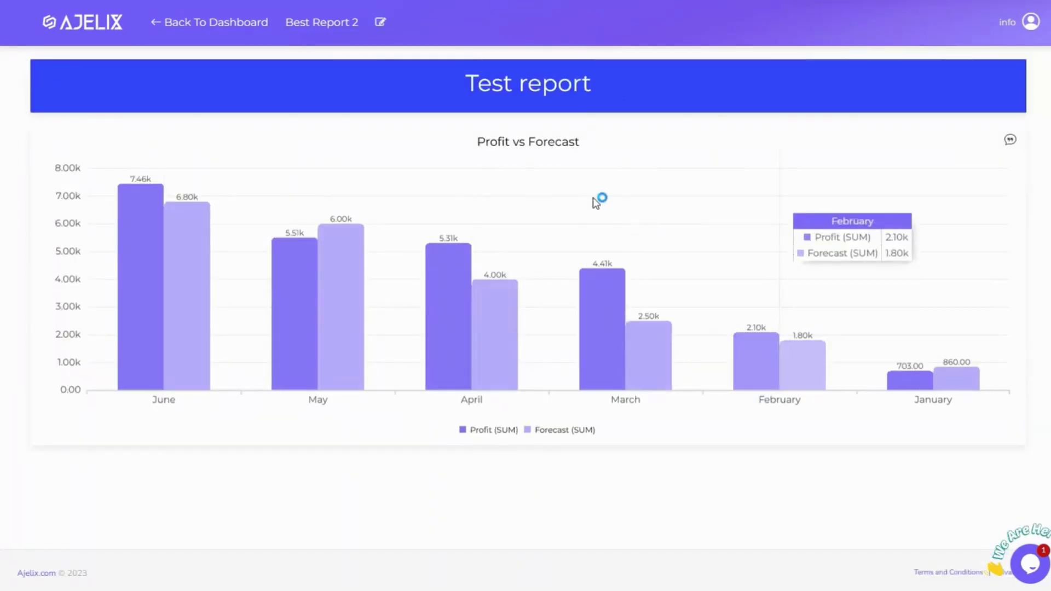
key(alt+Left)
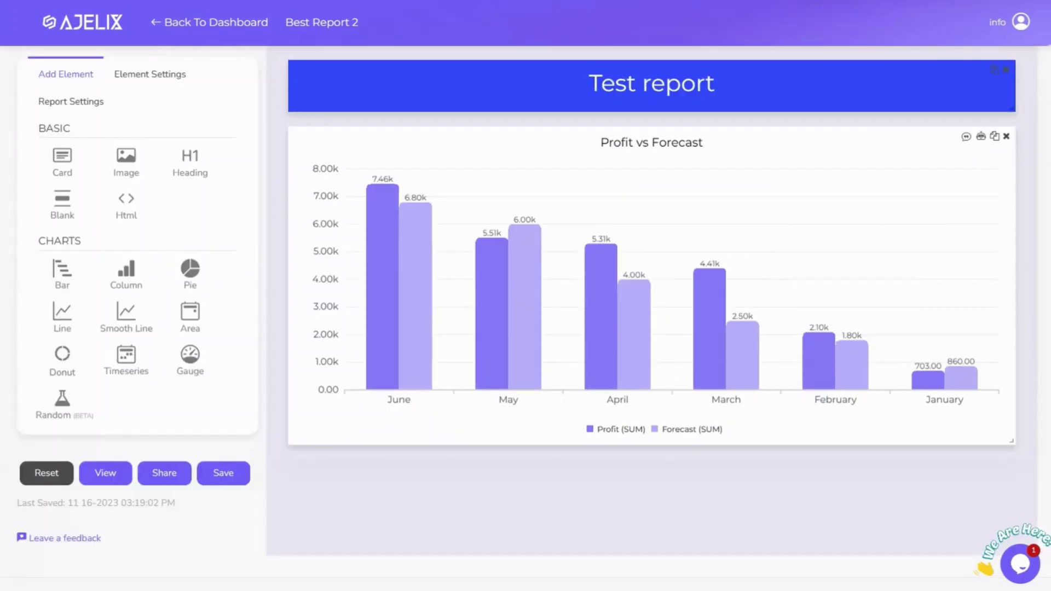
click(174, 471)
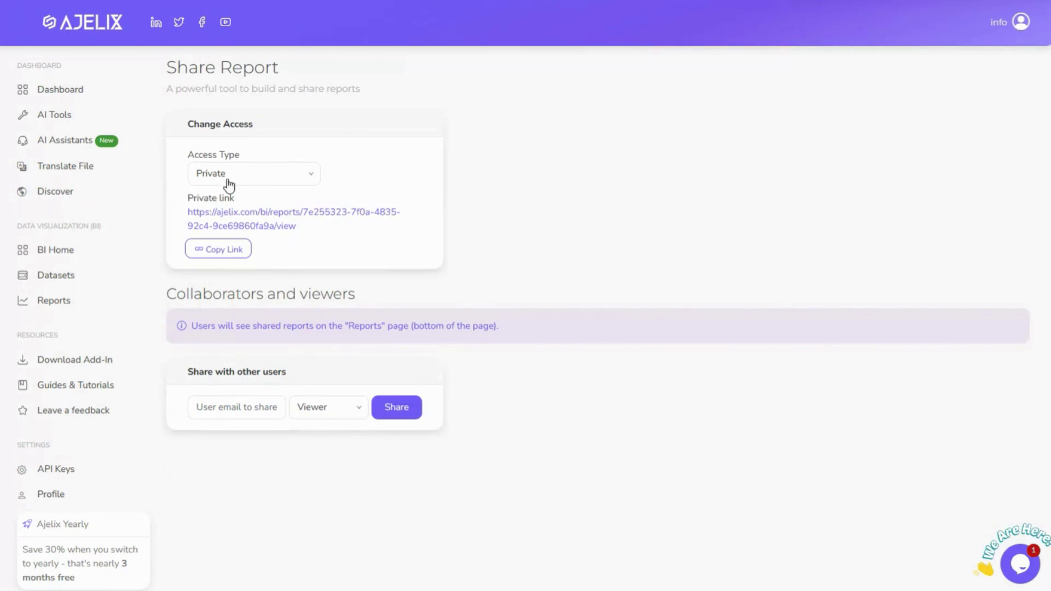
Keep the report's access type as Private and copy its private link
click(312, 176)
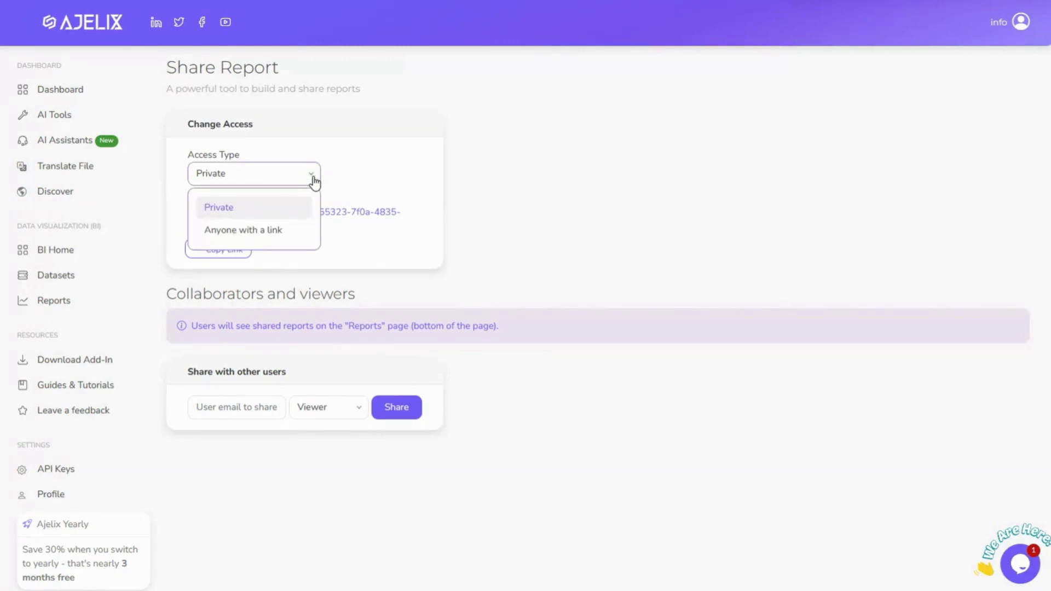
click(313, 180)
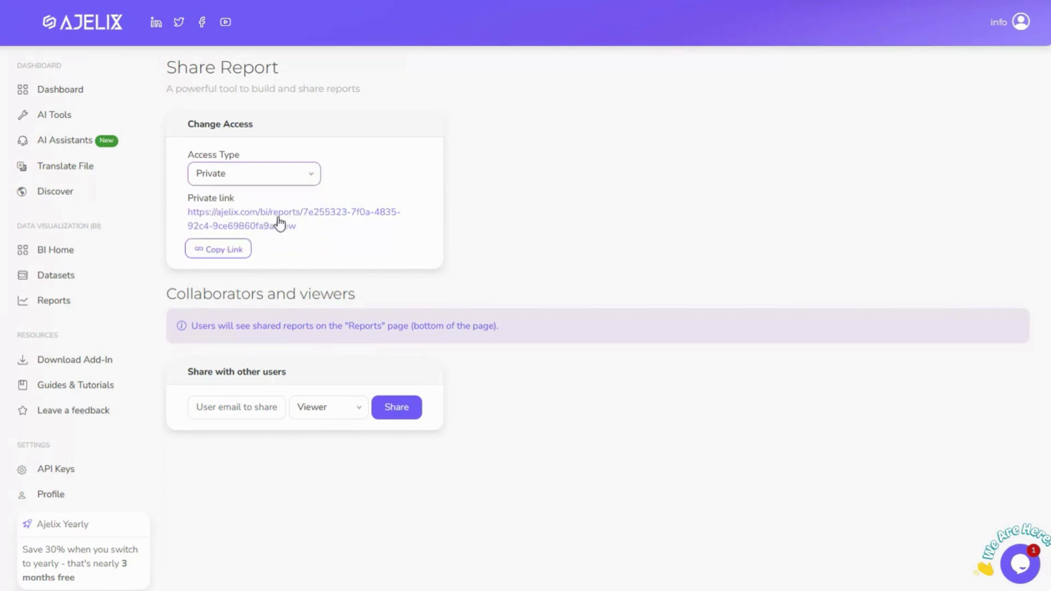
click(235, 249)
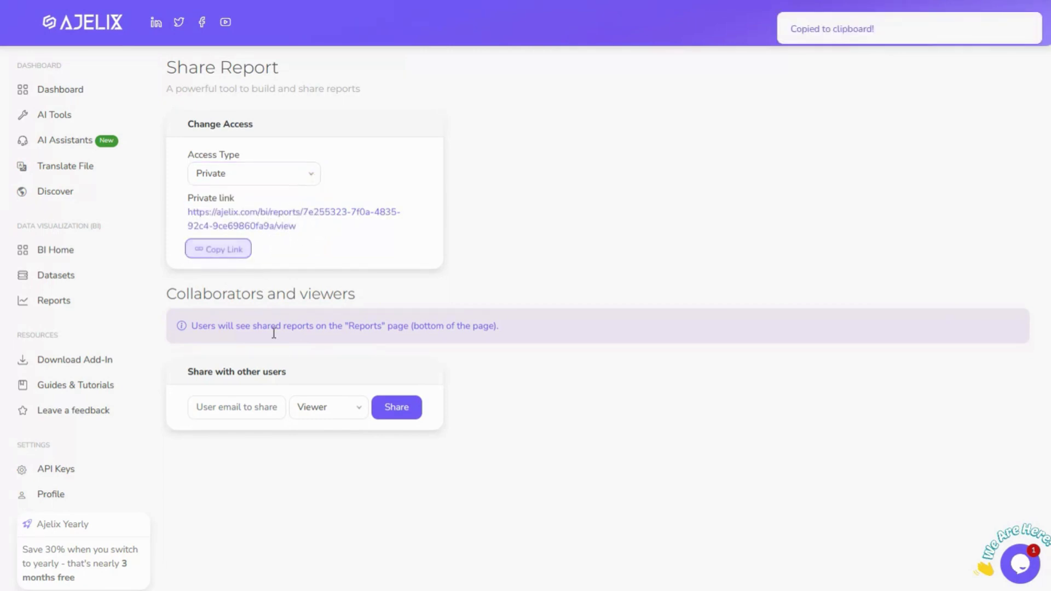
Type a sample e-mail in the share-with-users field and leave the role as Viewer
click(210, 405)
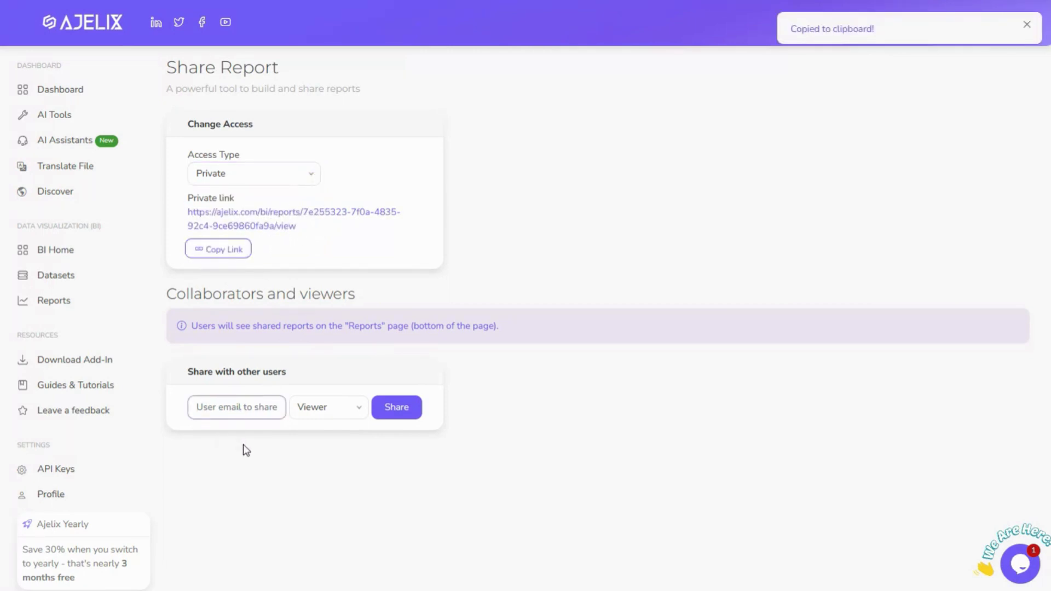
text(example@)
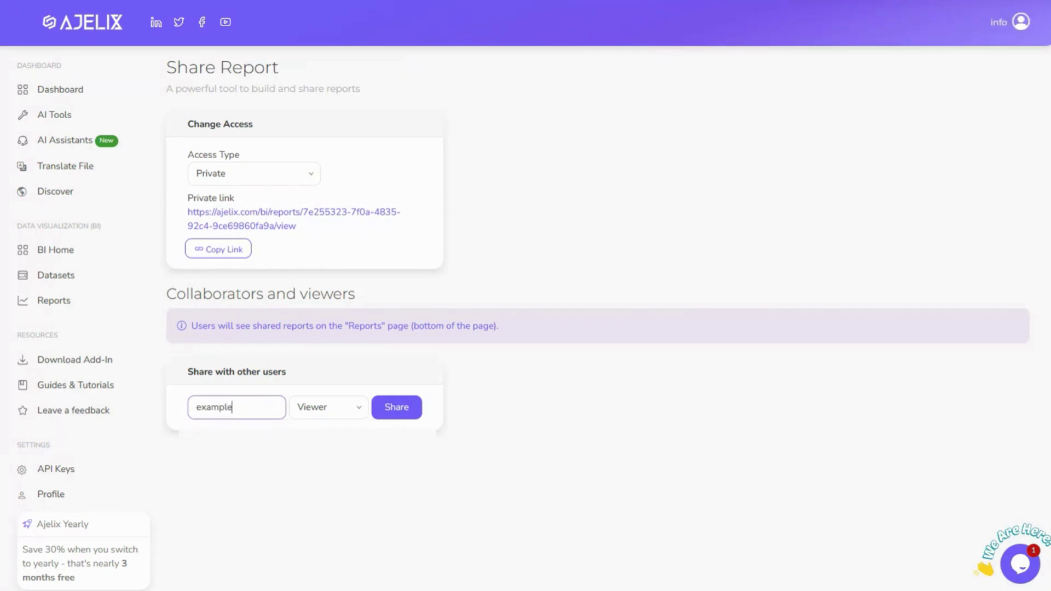
click(353, 411)
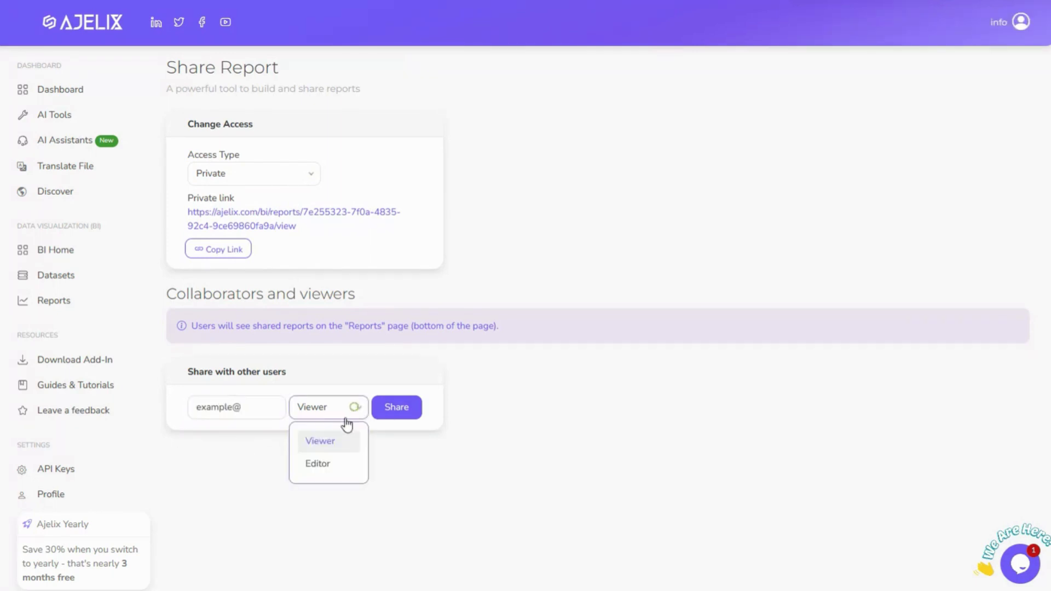
click(499, 382)
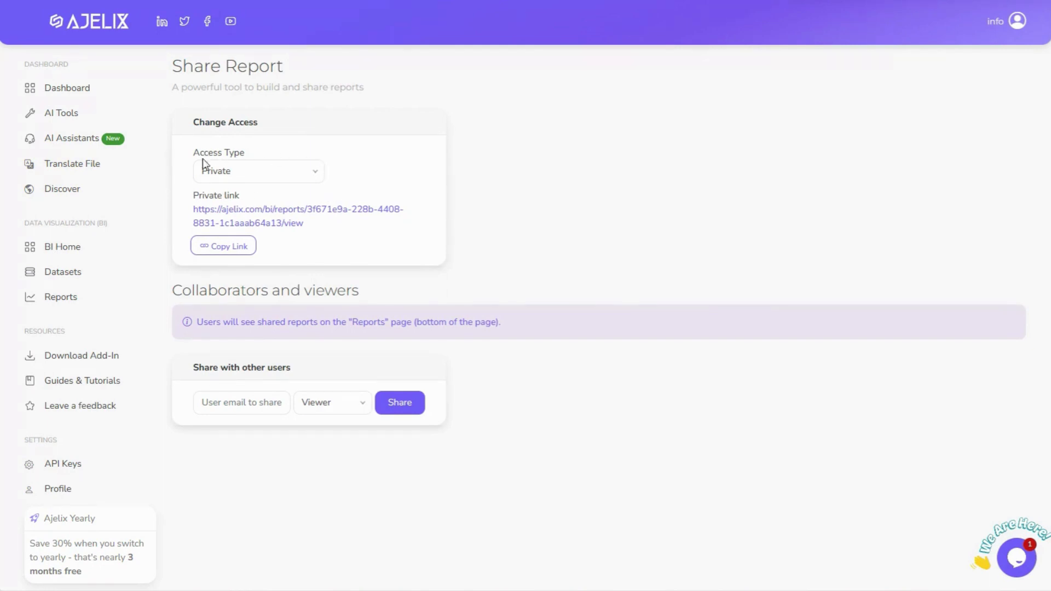
Set access type to Anyone with a link and copy the public link
click(321, 179)
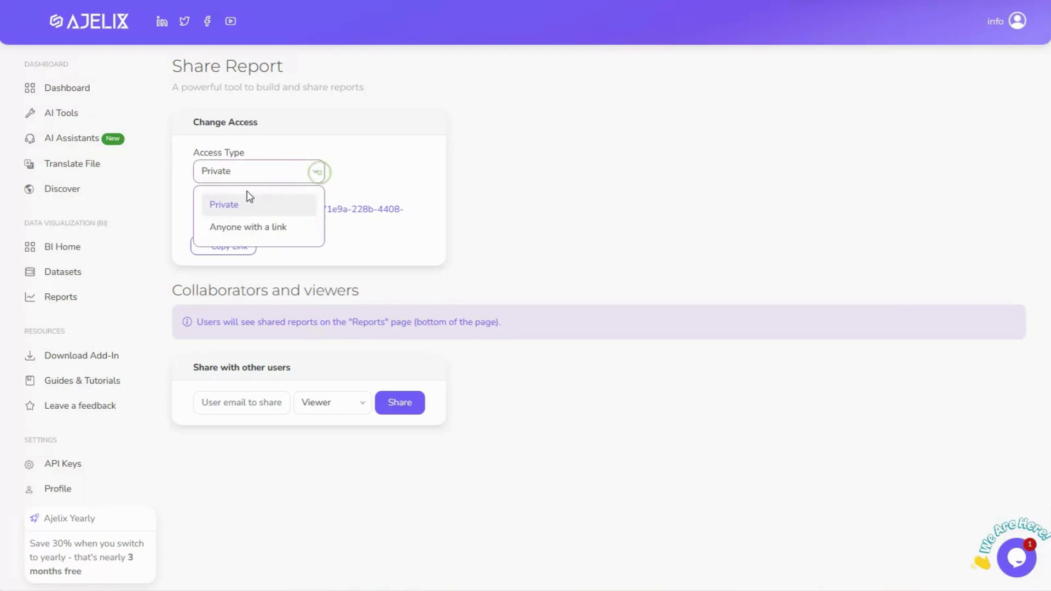
click(260, 236)
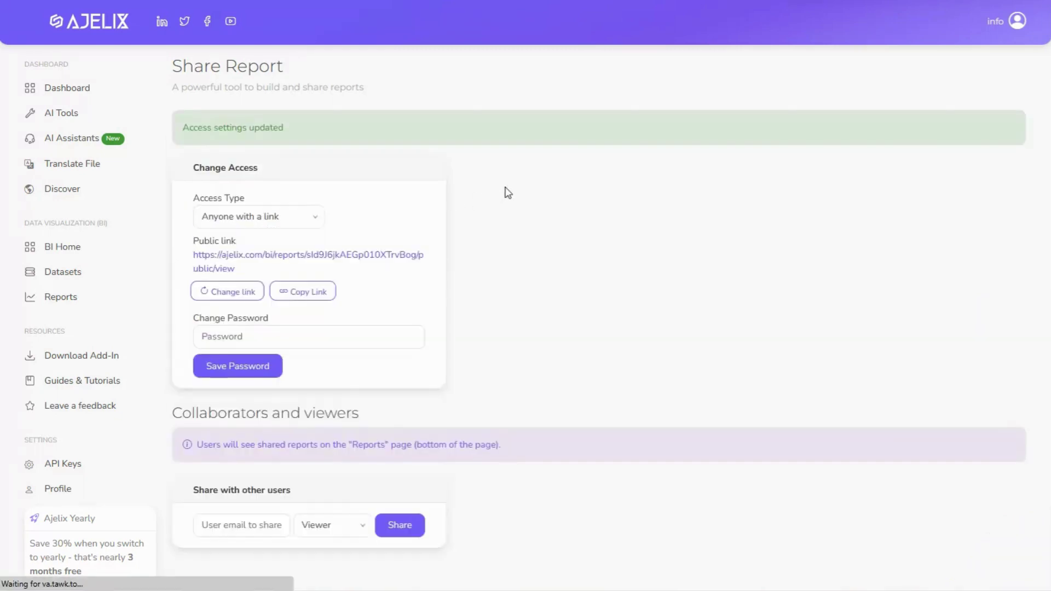
click(298, 294)
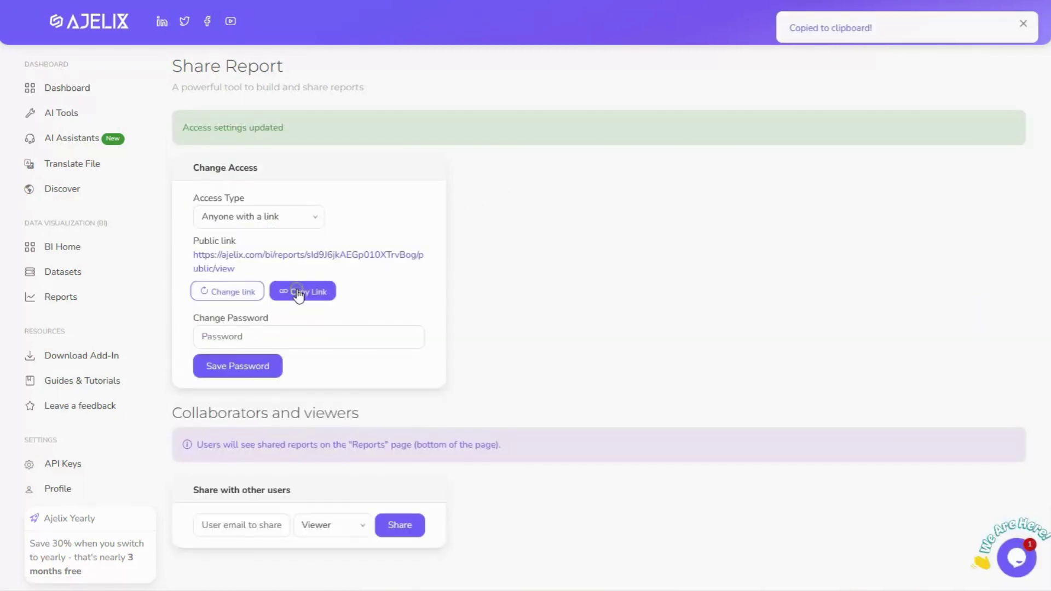
Protect the public link with a new password and save it
click(334, 334)
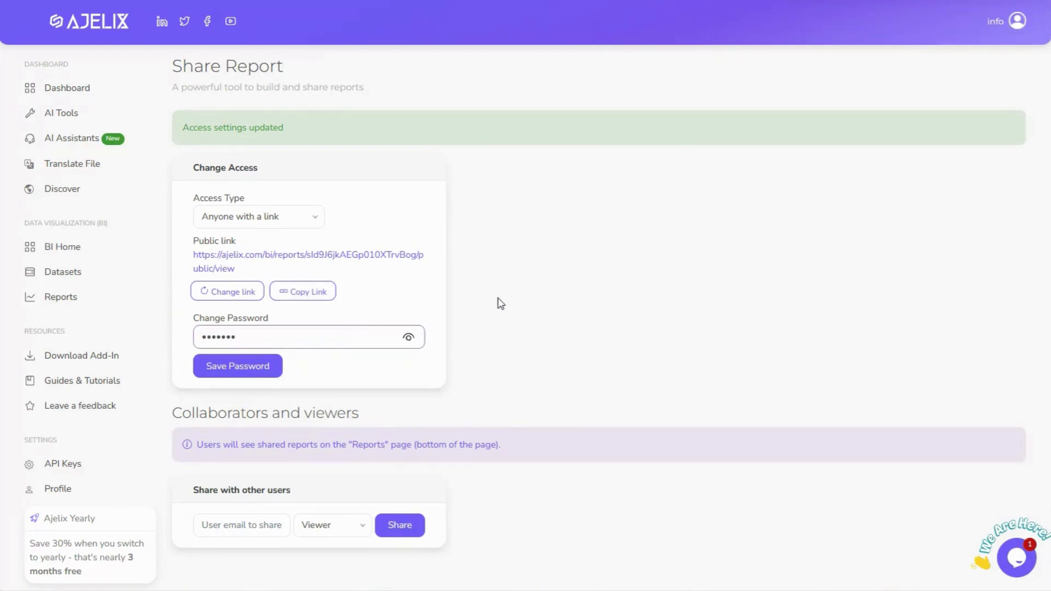
scroll(501, 304, down, 2)
scroll(501, 304, up, 2)
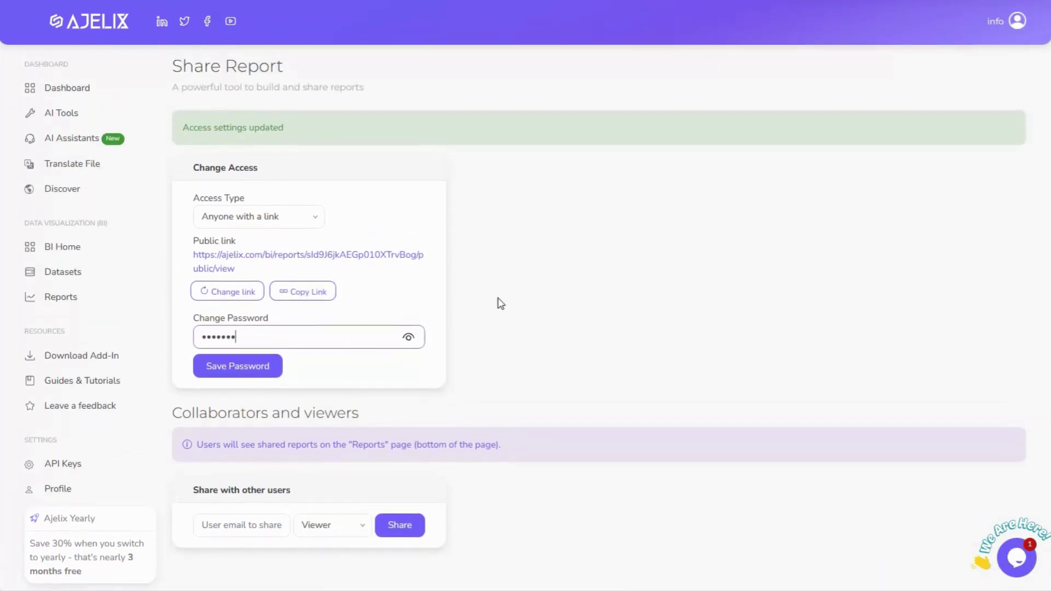
click(265, 375)
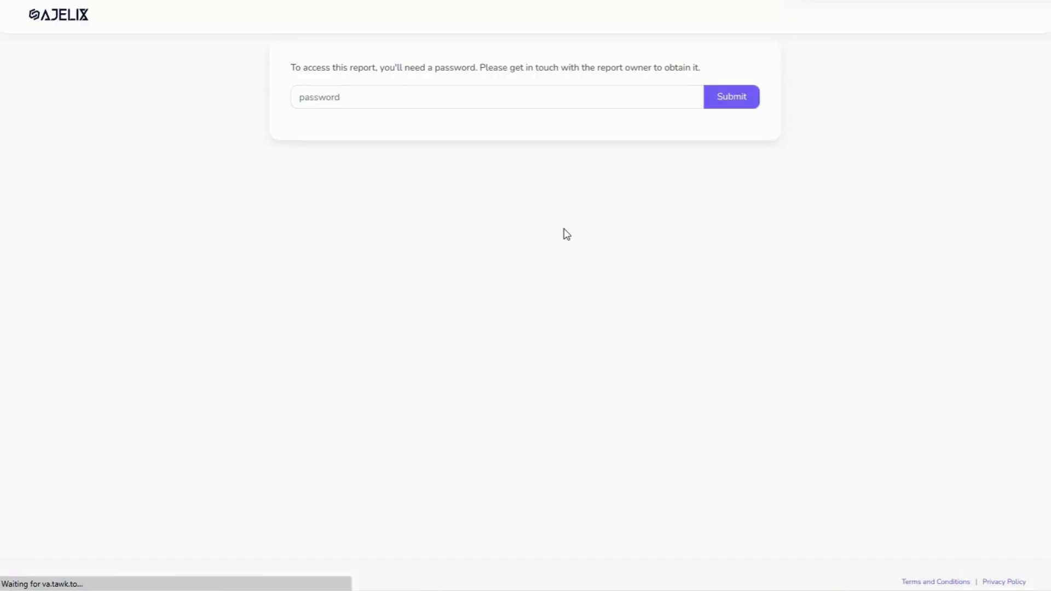
Enter the link password on the shared report and submit to unlock it
click(461, 96)
text(a)
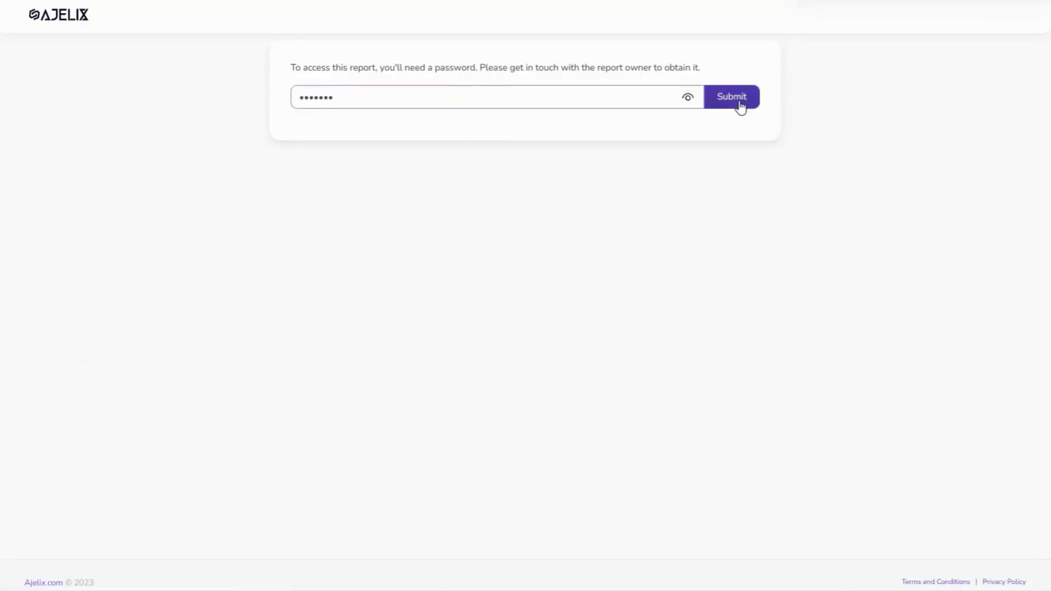
click(739, 104)
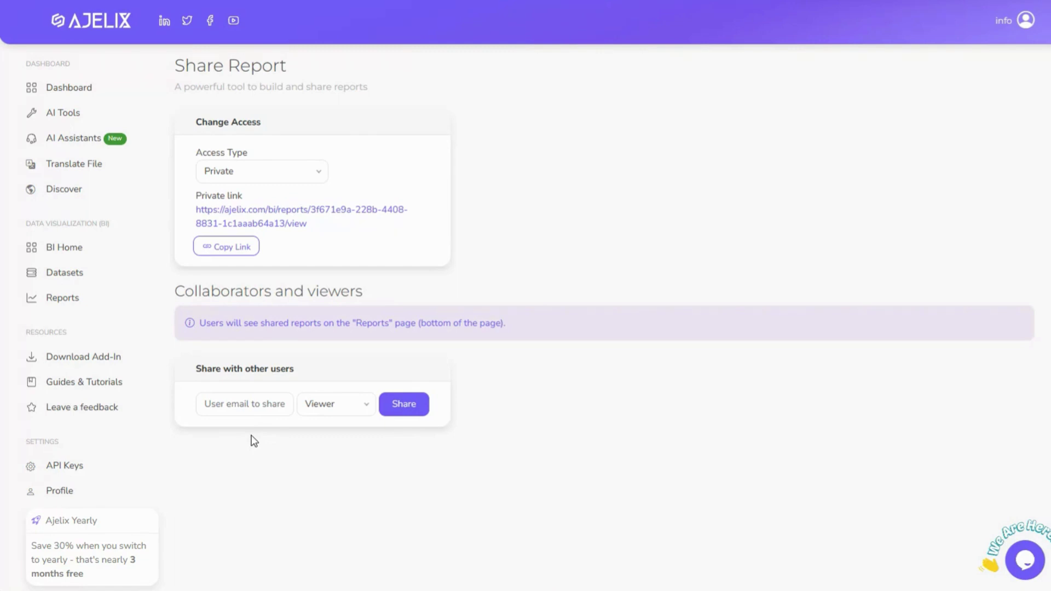
Share the report with a collaborator's e-mail address using the Editor role
click(245, 405)
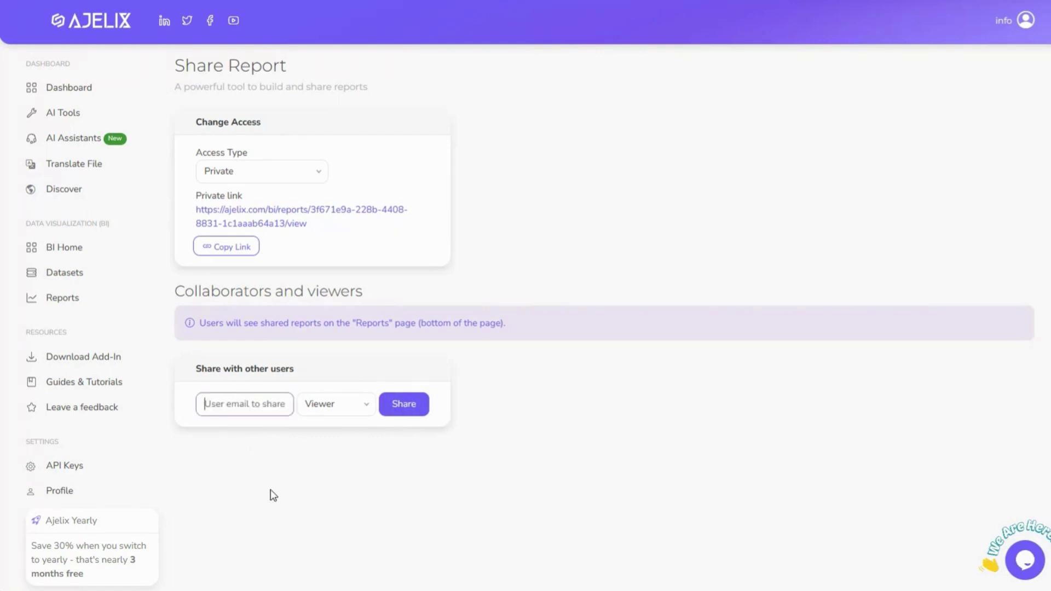
click(339, 412)
click(334, 459)
click(399, 415)
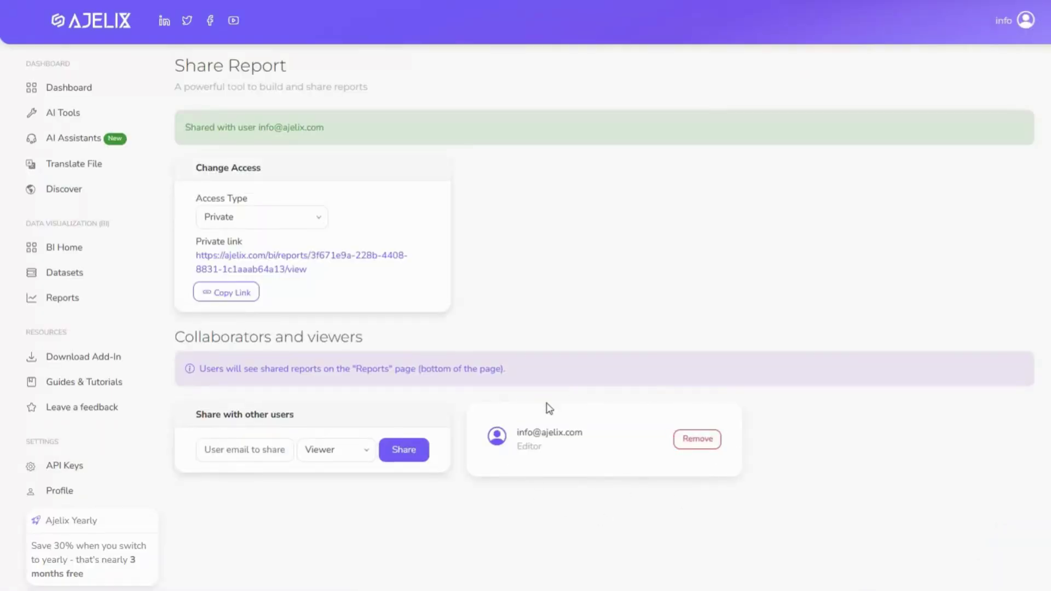
scroll(622, 503, down, 3)
scroll(624, 503, up, 3)
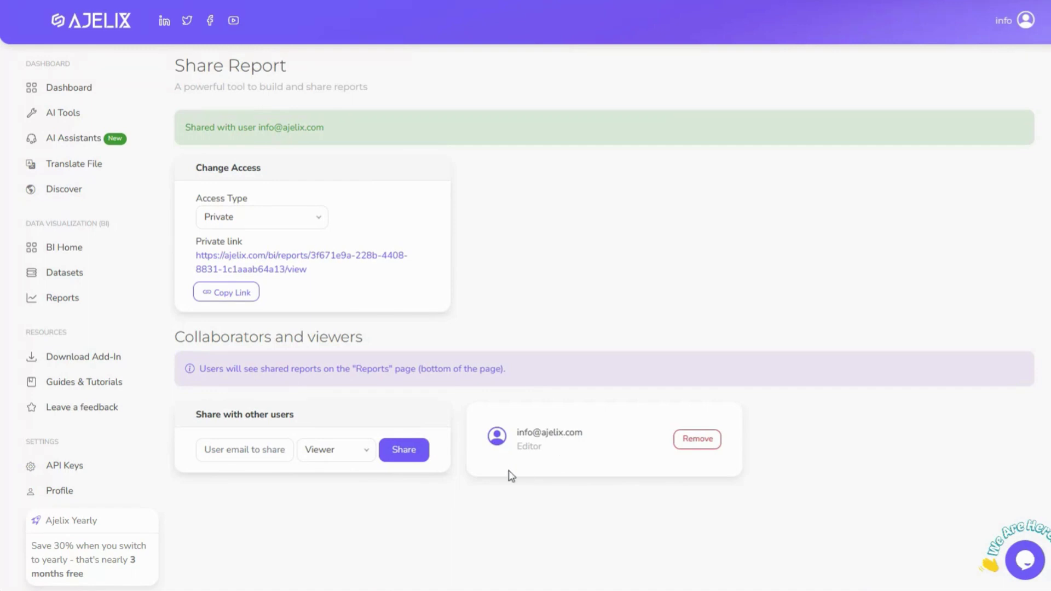